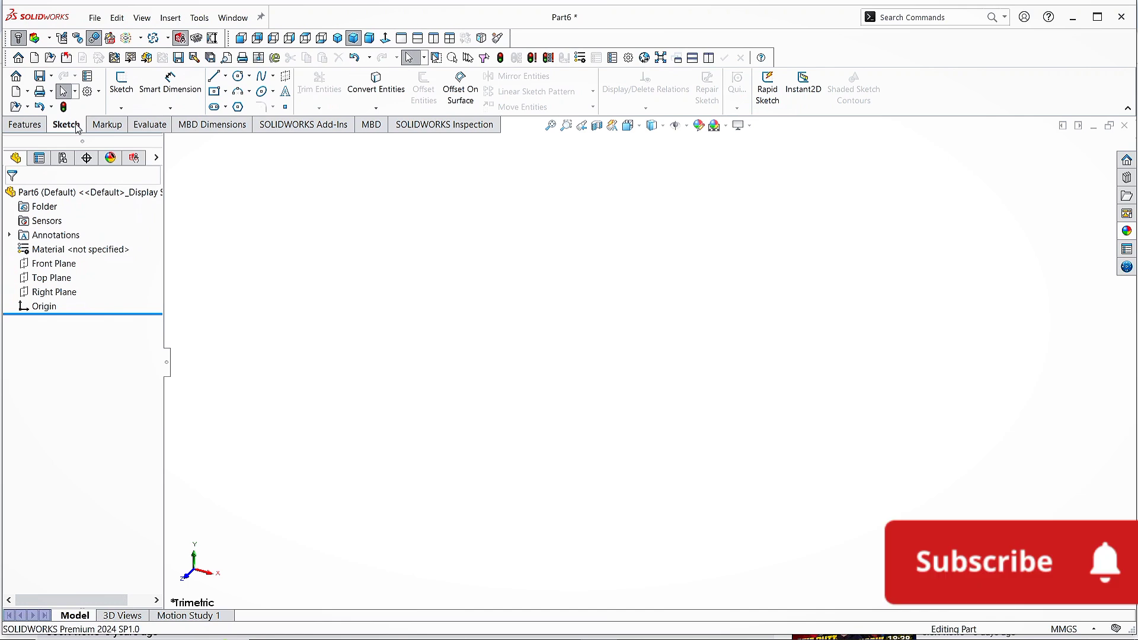
Step: Sketch a six-sided inscribed-circle polygon centred on the origin of the Front Plane, with an inner circle diameter of about 94 mm
left_click(121, 83)
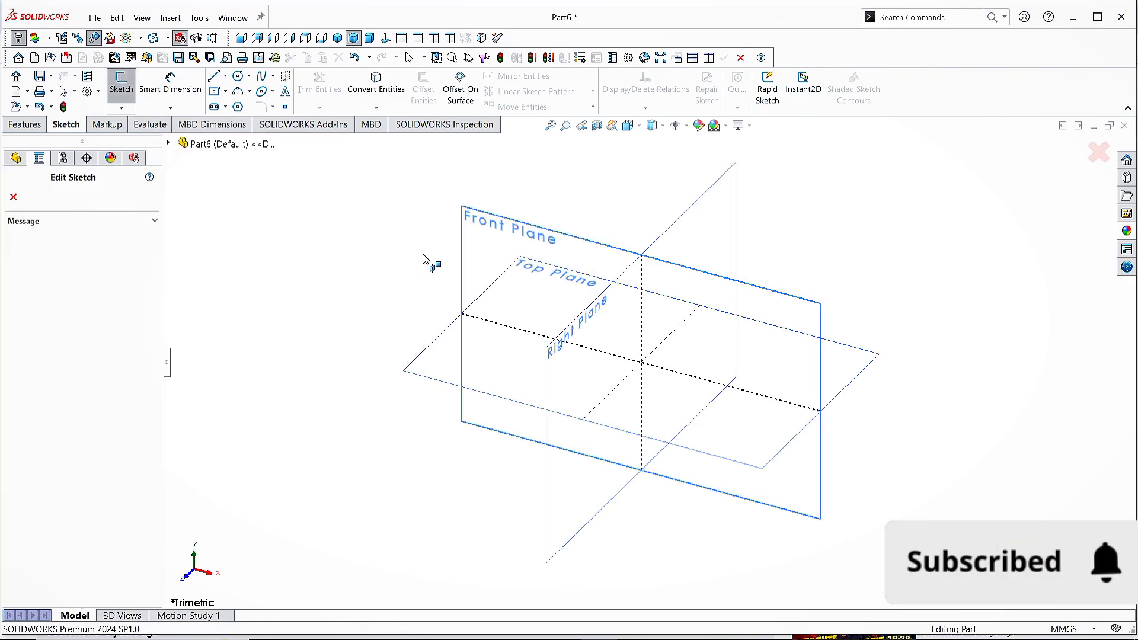
left_click(506, 451)
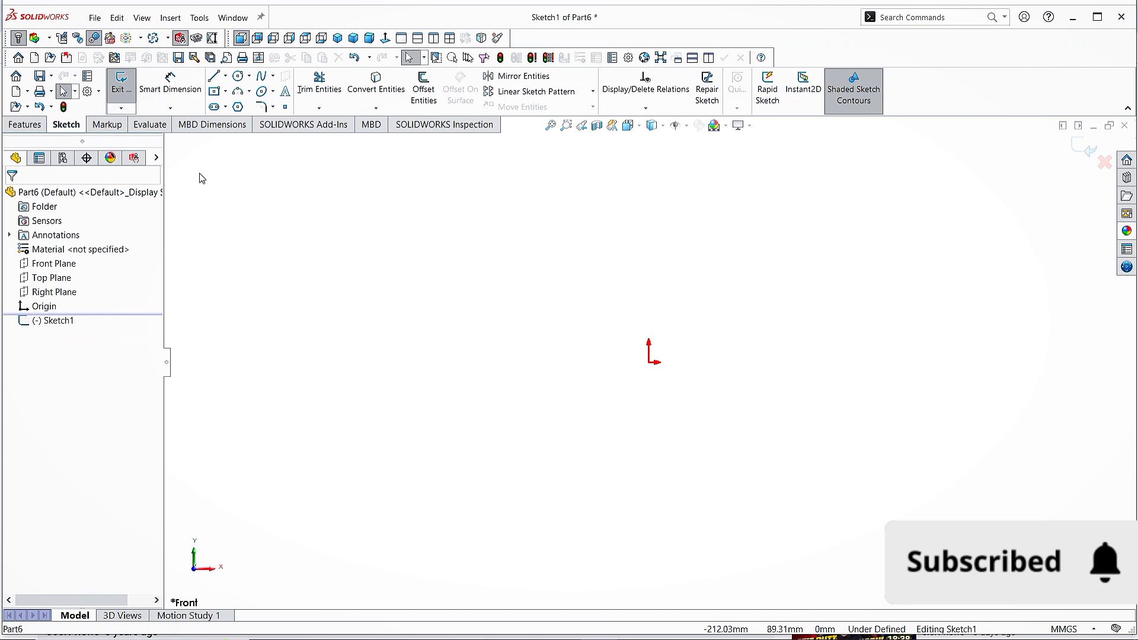
left_click(237, 106)
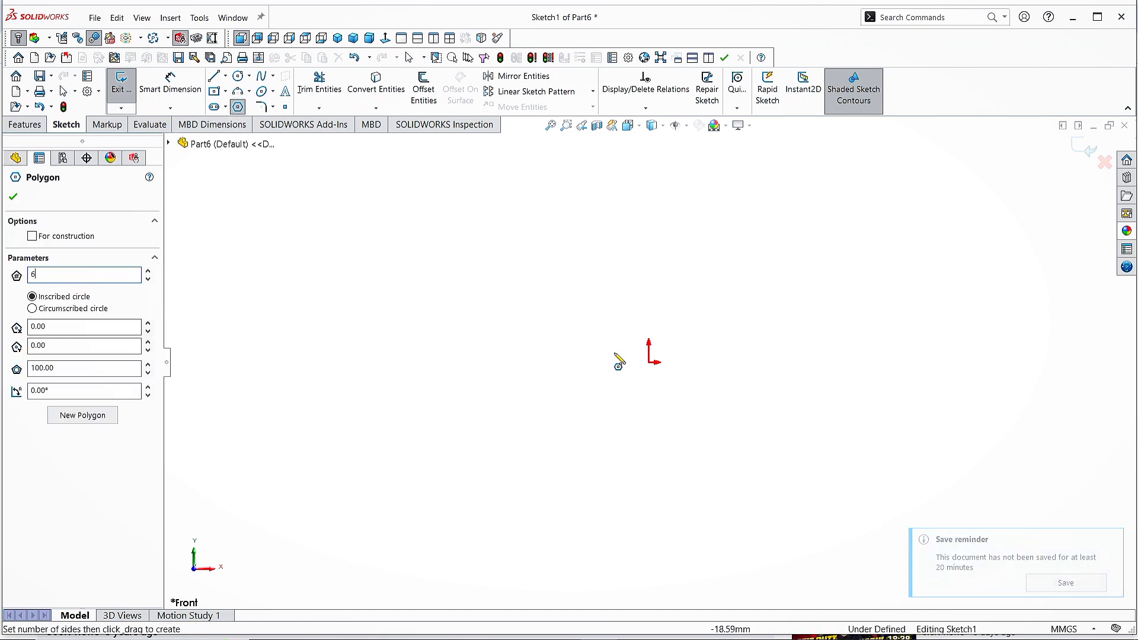
mouse_move(650, 363)
left_mouse_down()
mouse_move(686, 310)
mouse_move(726, 287)
mouse_move(699, 262)
mouse_move(707, 263)
left_mouse_up()
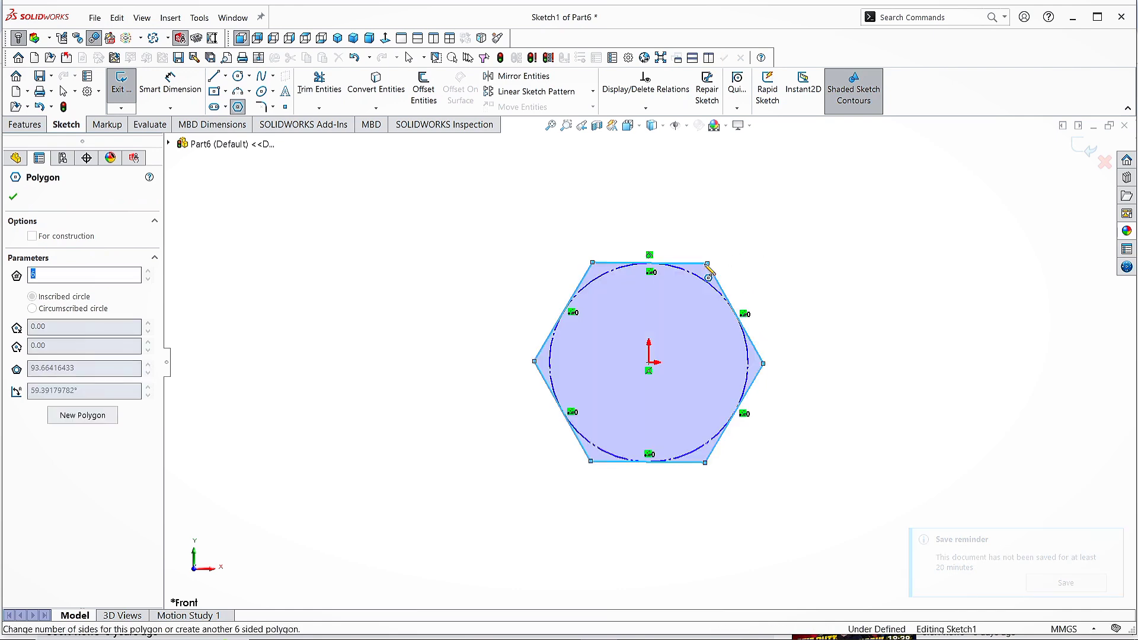
left_click(13, 199)
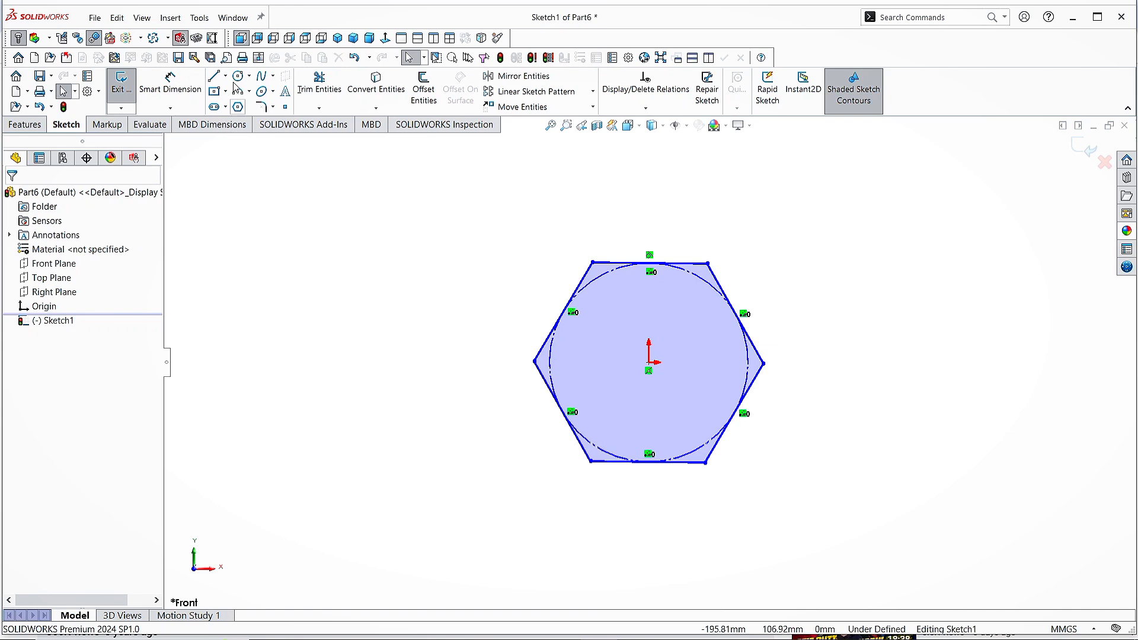
Step: Draw a circle centred on the origin inside the hexagon, with a radius of about 23 mm
left_click(237, 108)
left_click(649, 363)
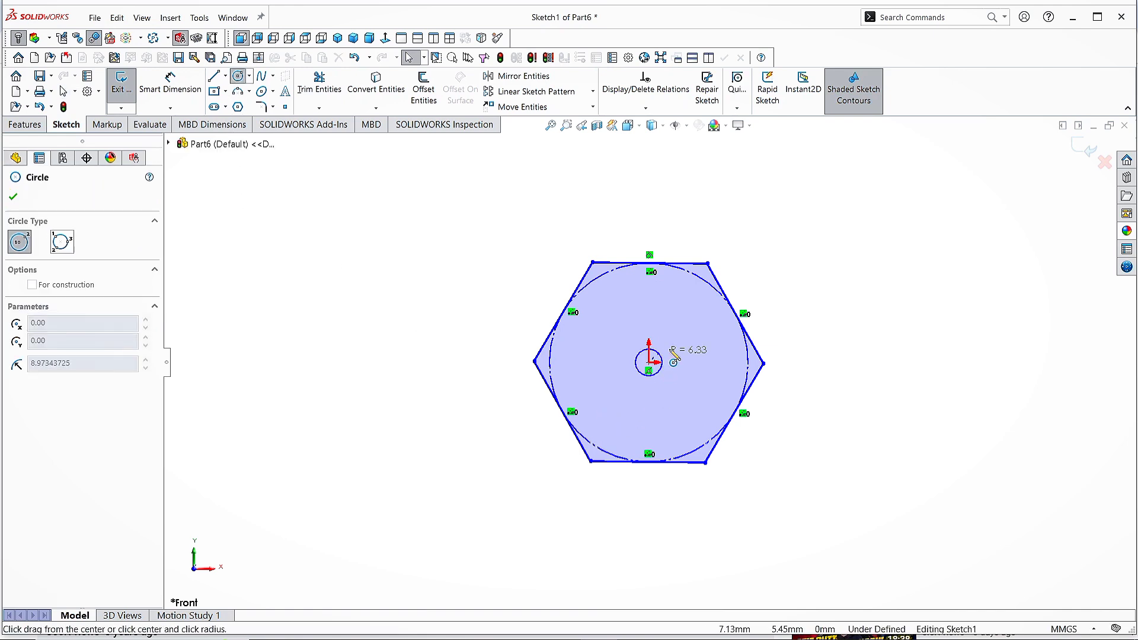
left_click(701, 355)
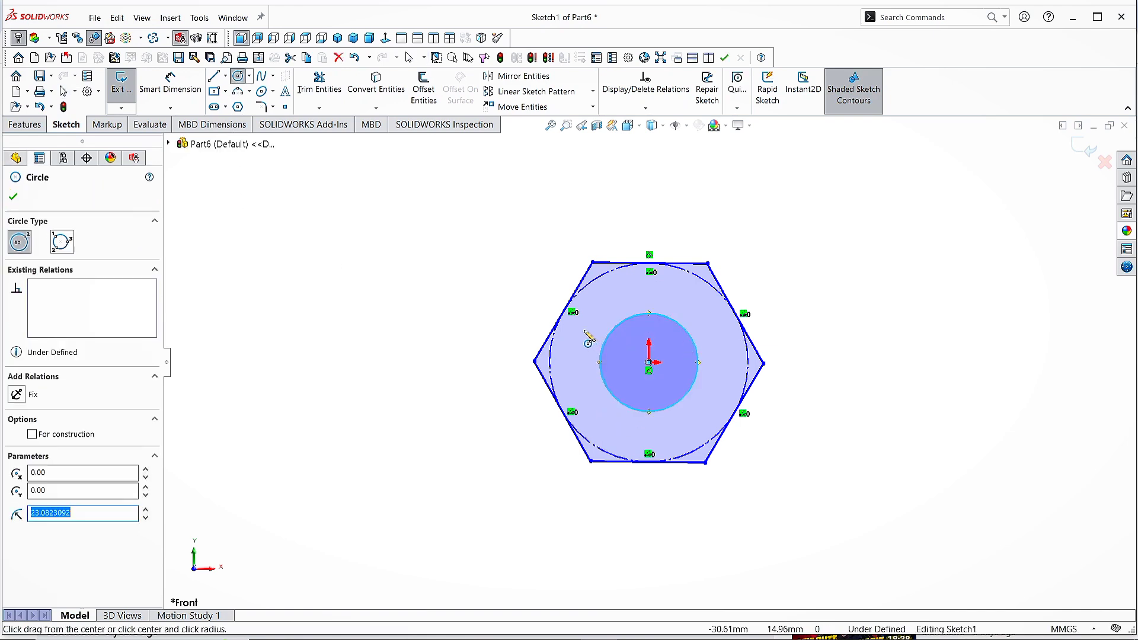
left_click(13, 196)
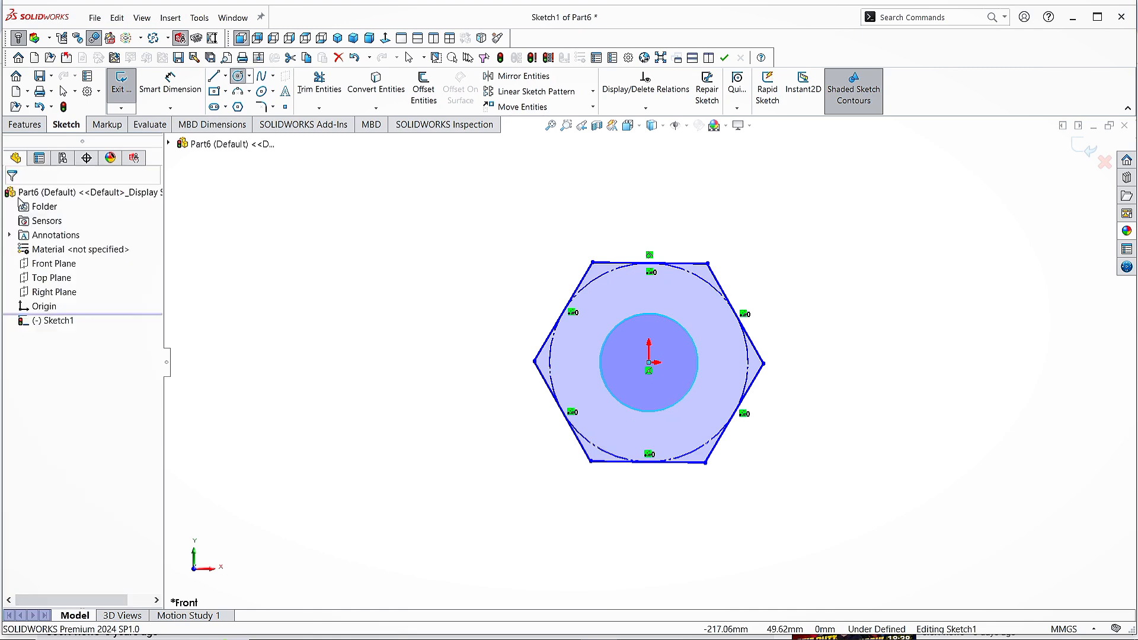
Step: Dimension the inner solid circle and set its diameter to 12 mm
left_click(176, 93)
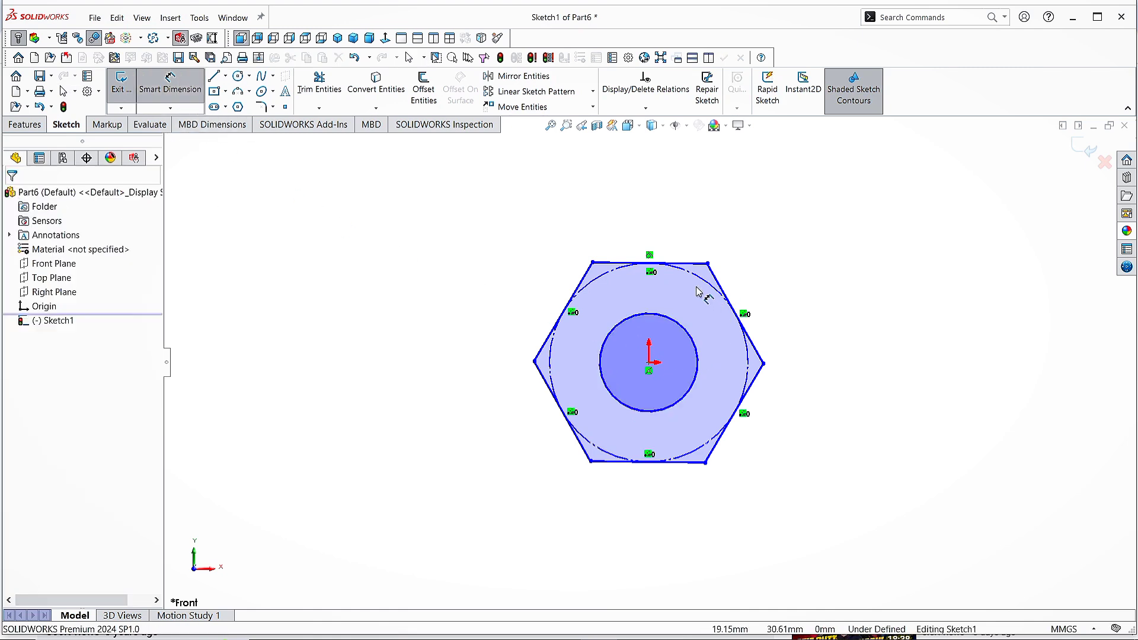
left_click(726, 319)
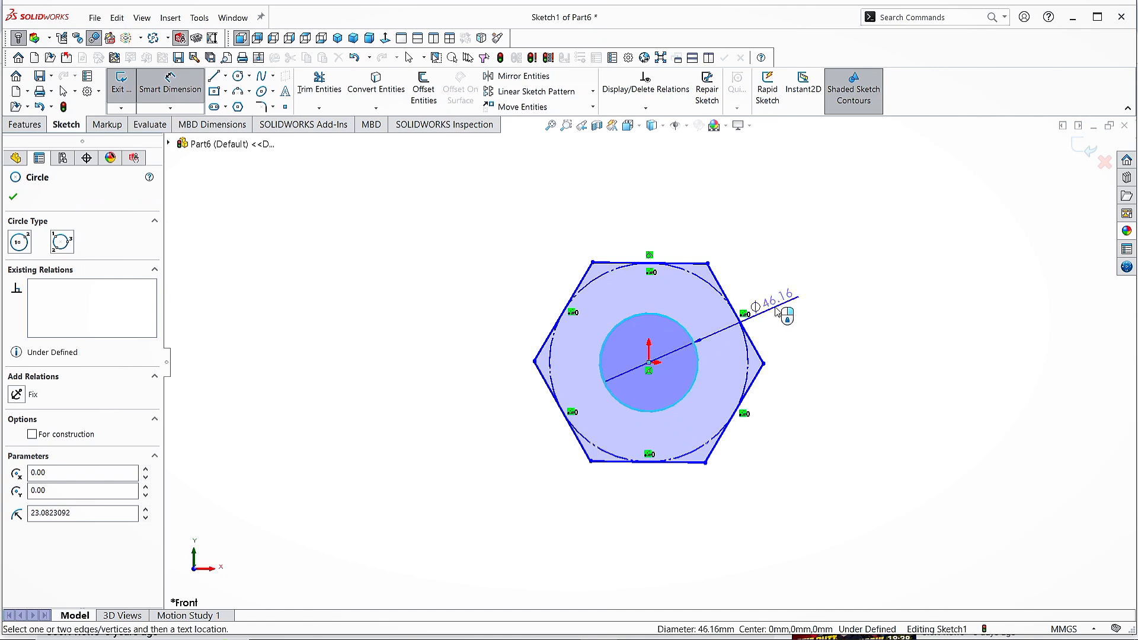
left_click(796, 310)
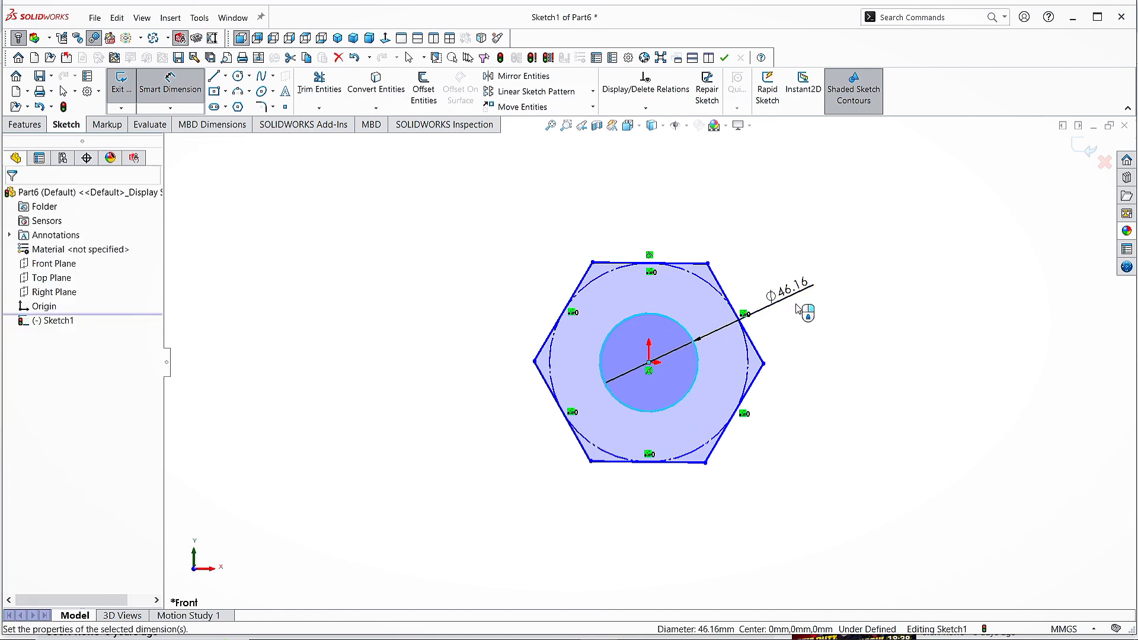
type("12")
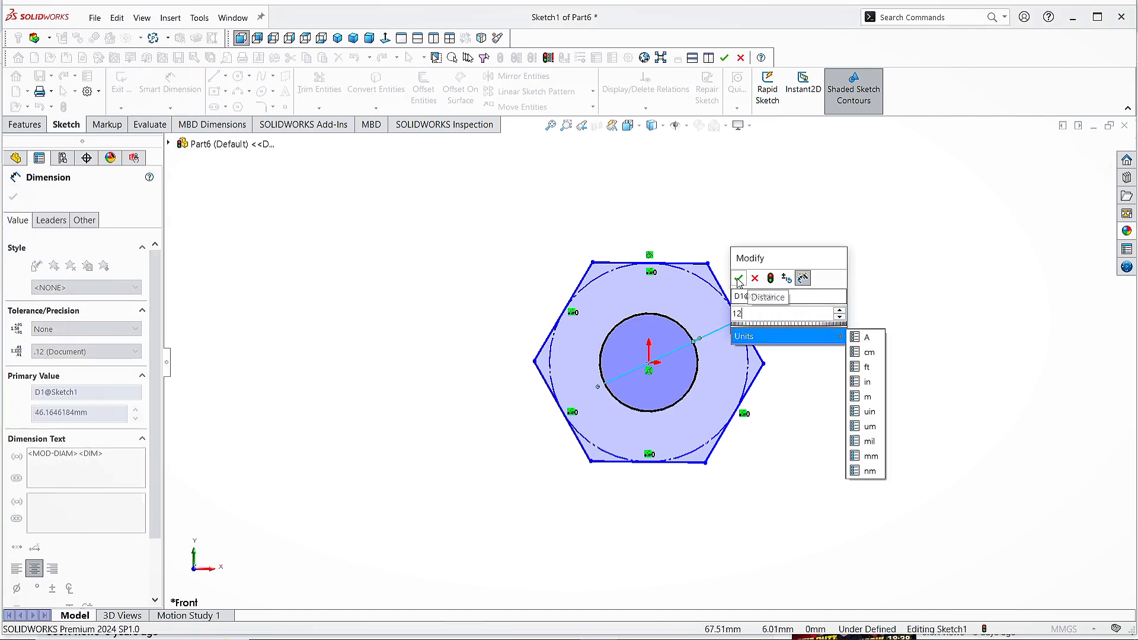
key("Return")
Step: Dimension the hexagon's construction circle to a diameter of 18 mm and finish the sketch
left_click(706, 283)
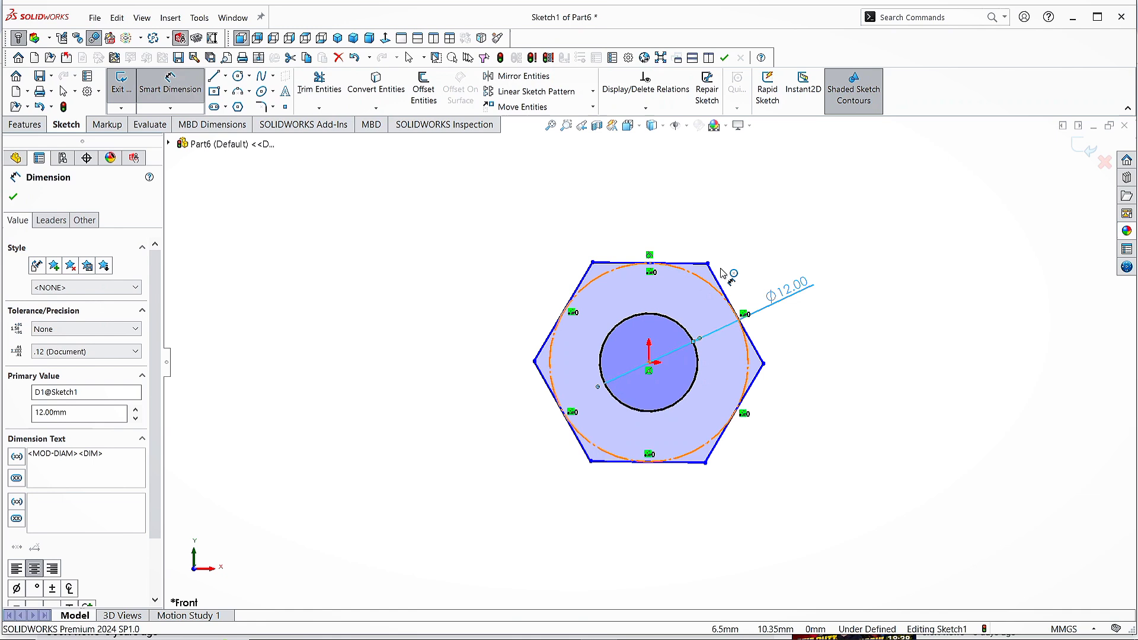
left_click(770, 236)
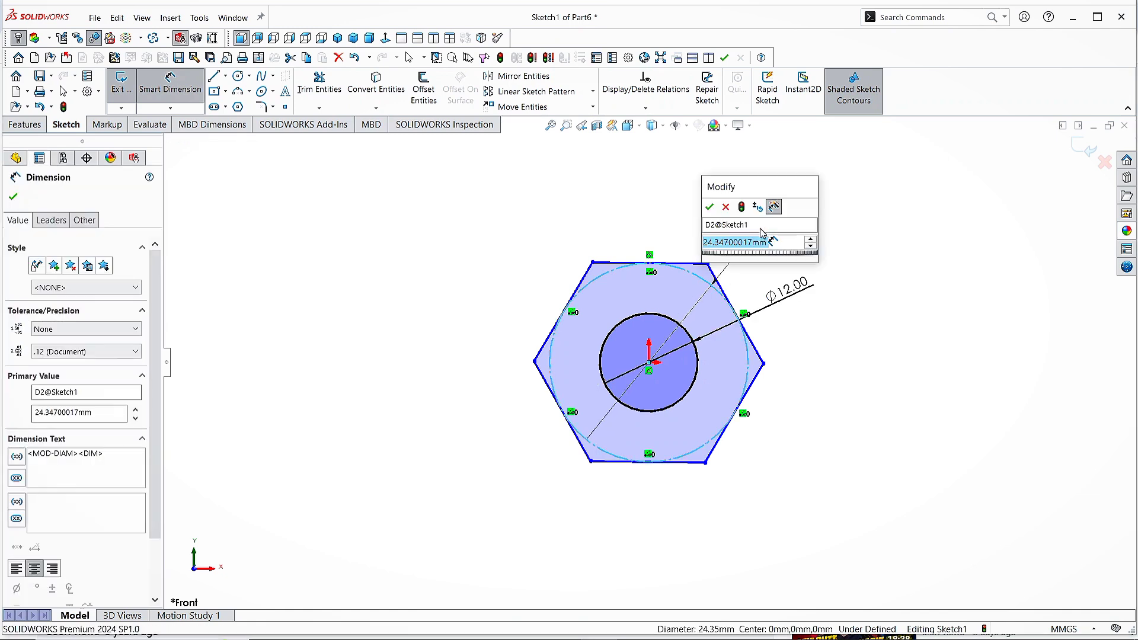
type("18")
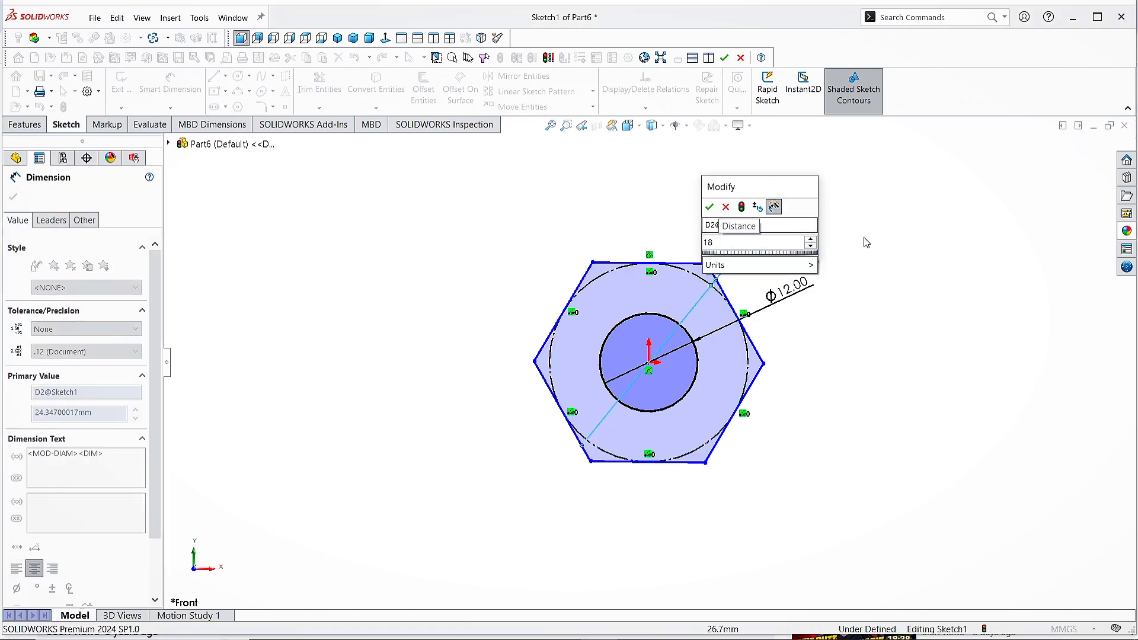
left_click(710, 207)
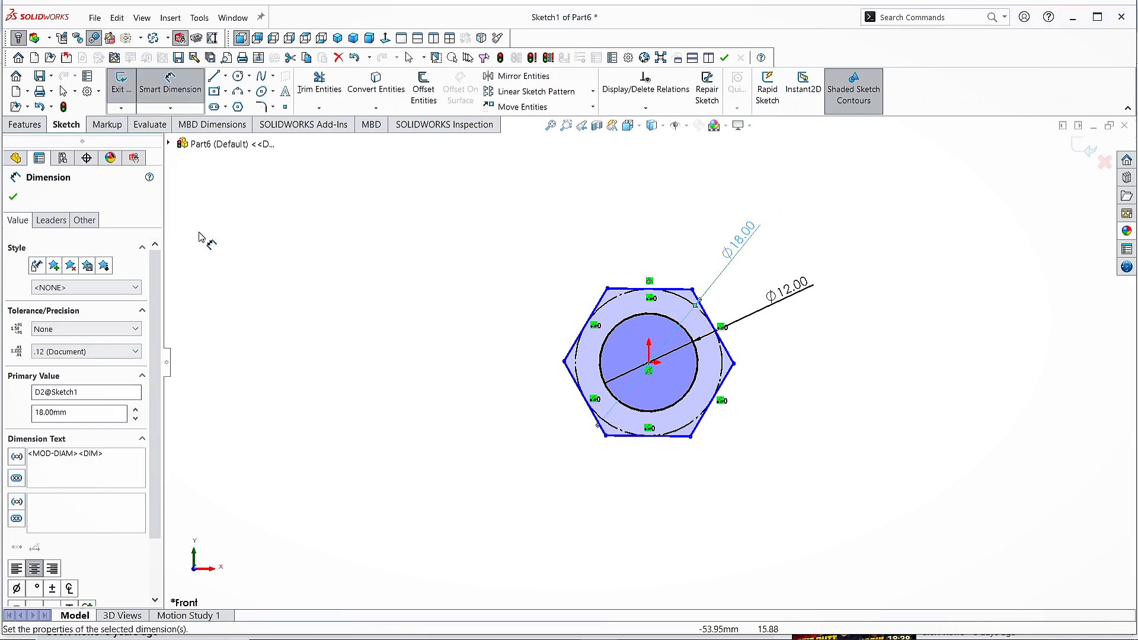
key("Escape")
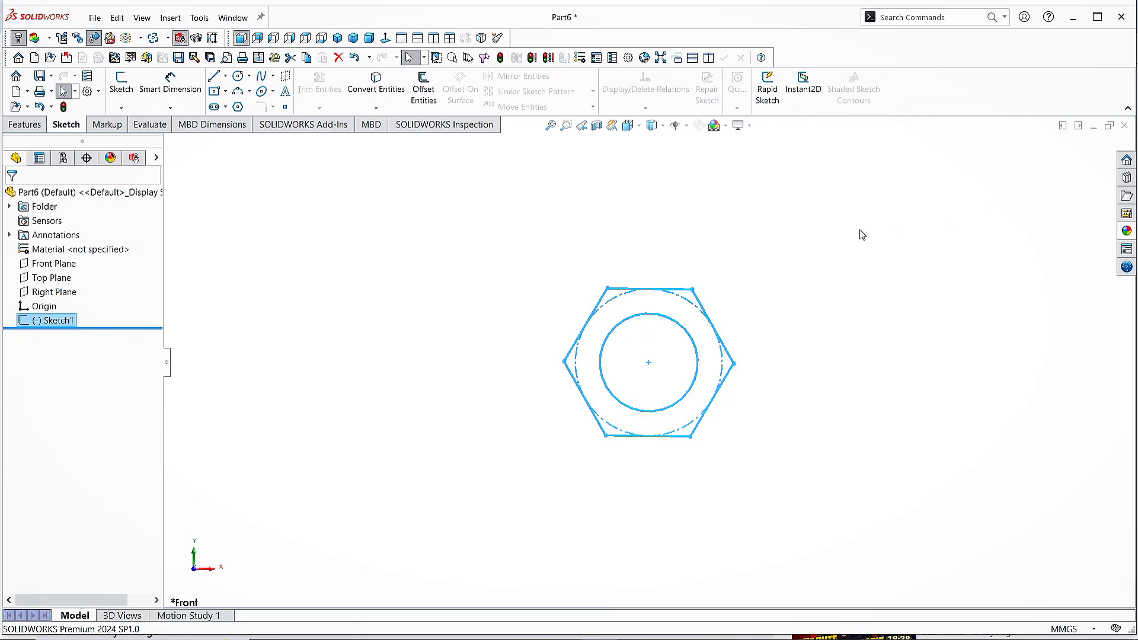
Step: Extrude the hexagon profile with its hole as a boss using the Mid Plane end condition and a 10 mm depth
left_click(25, 124)
left_click(121, 89)
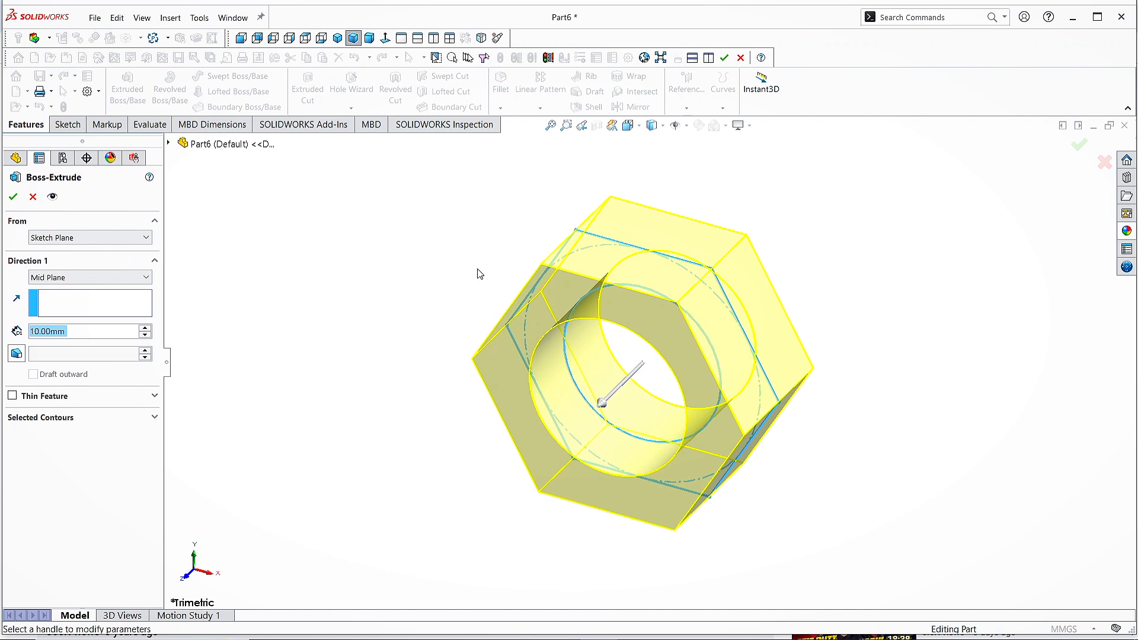
left_click(146, 278)
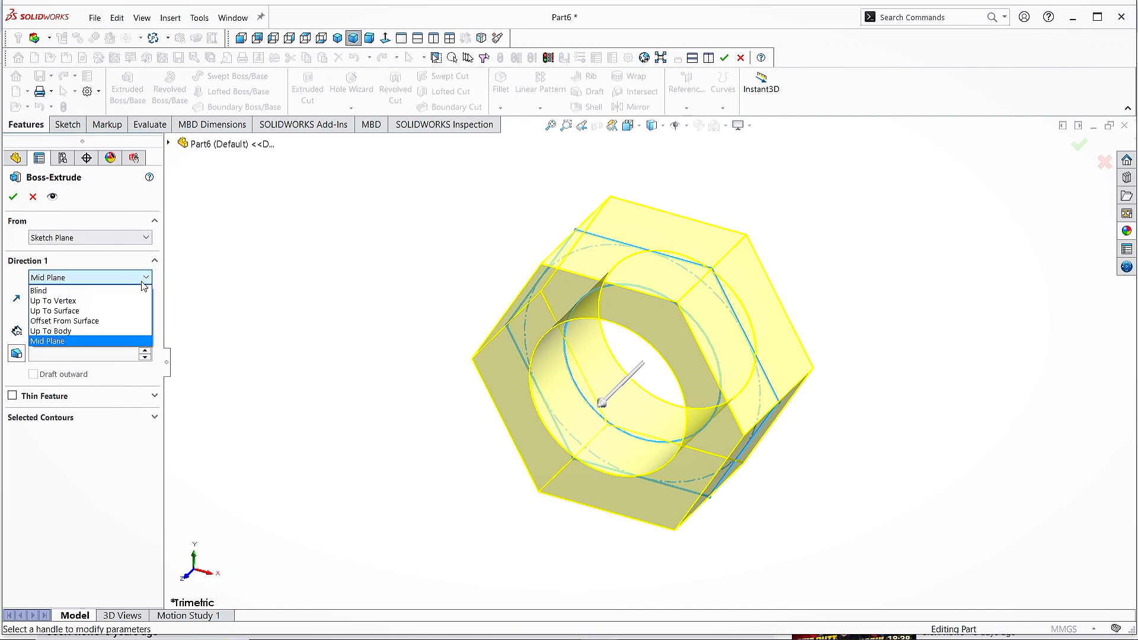
left_click(78, 336)
double_click(56, 333)
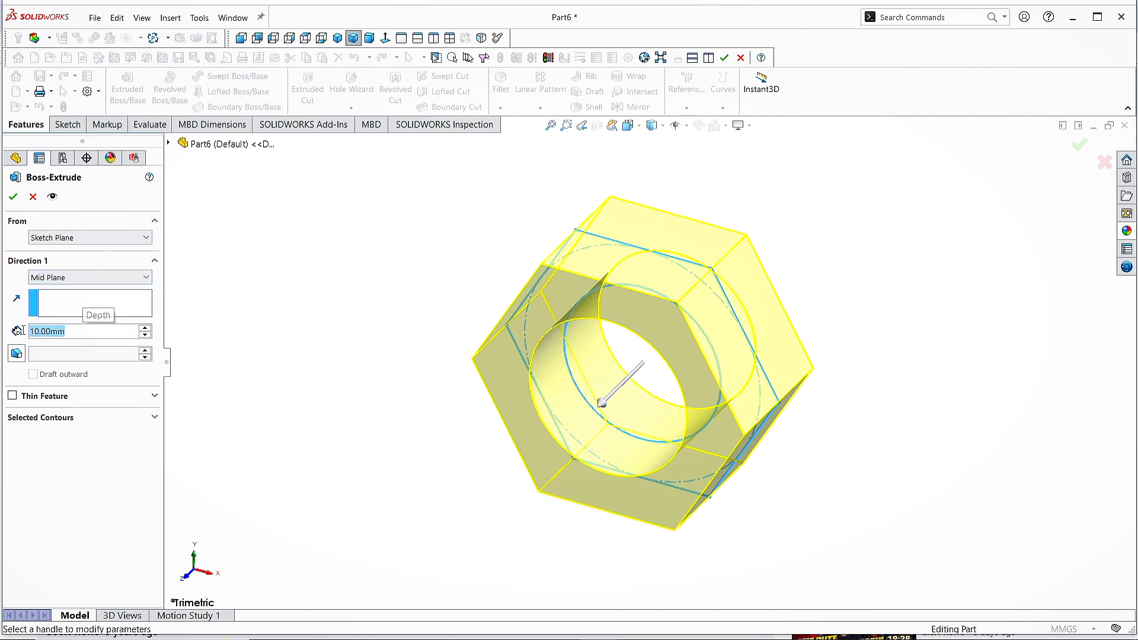
left_click(13, 197)
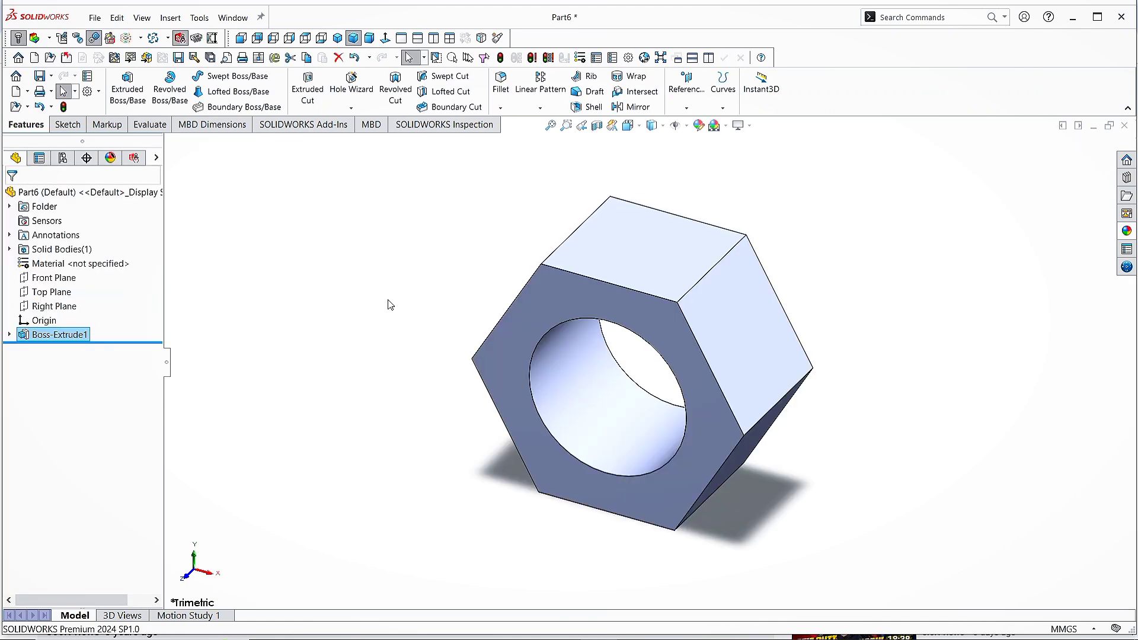
Step: Start a sketch on the nut's front hexagonal face and draw an origin-centred circle with a radius of about 8 mm
right_click(559, 293)
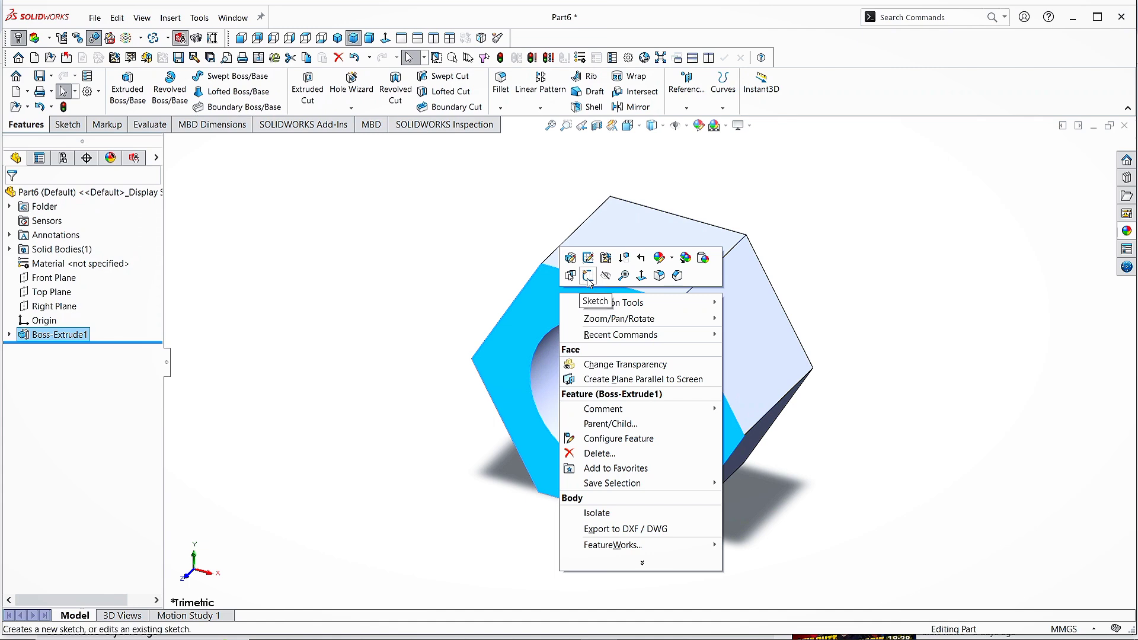
left_click(587, 277)
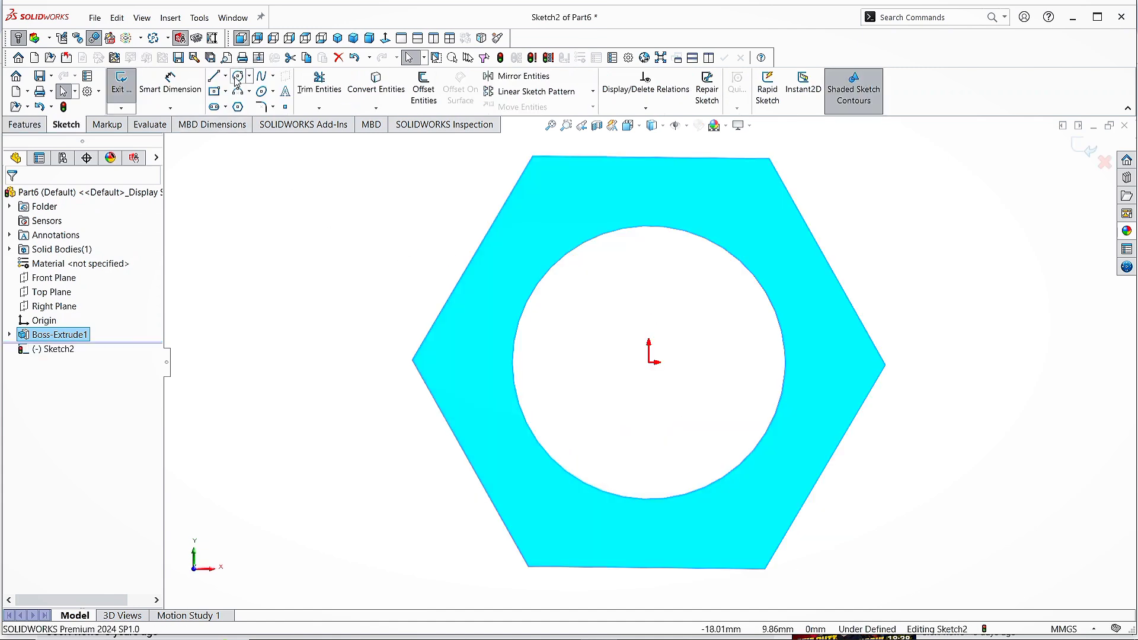
left_click(237, 77)
left_click(649, 362)
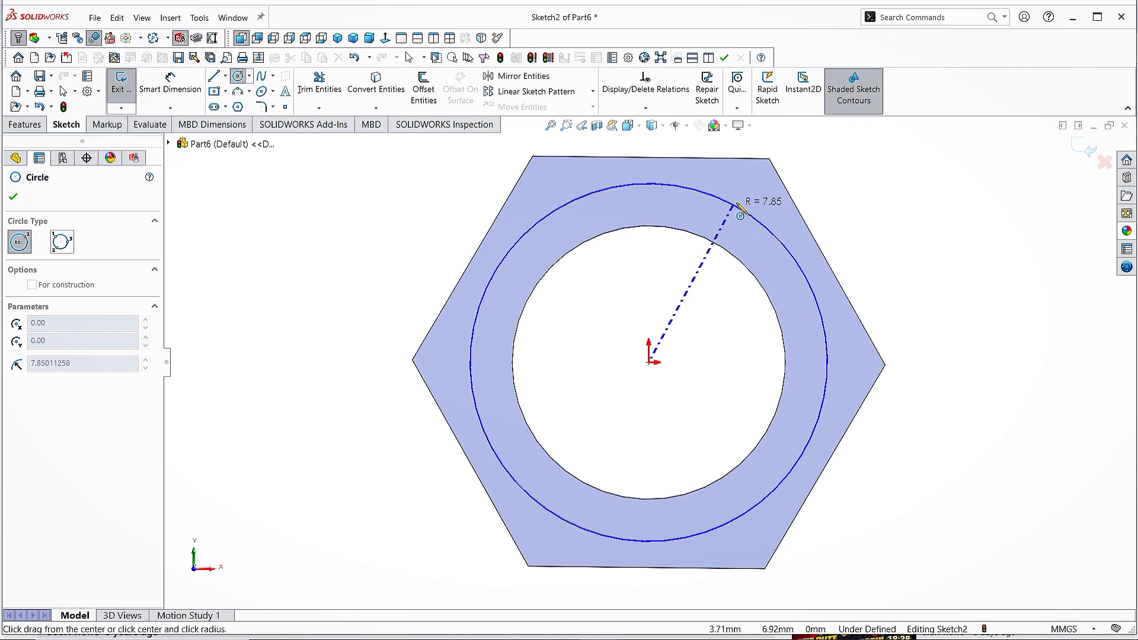
left_click(744, 206)
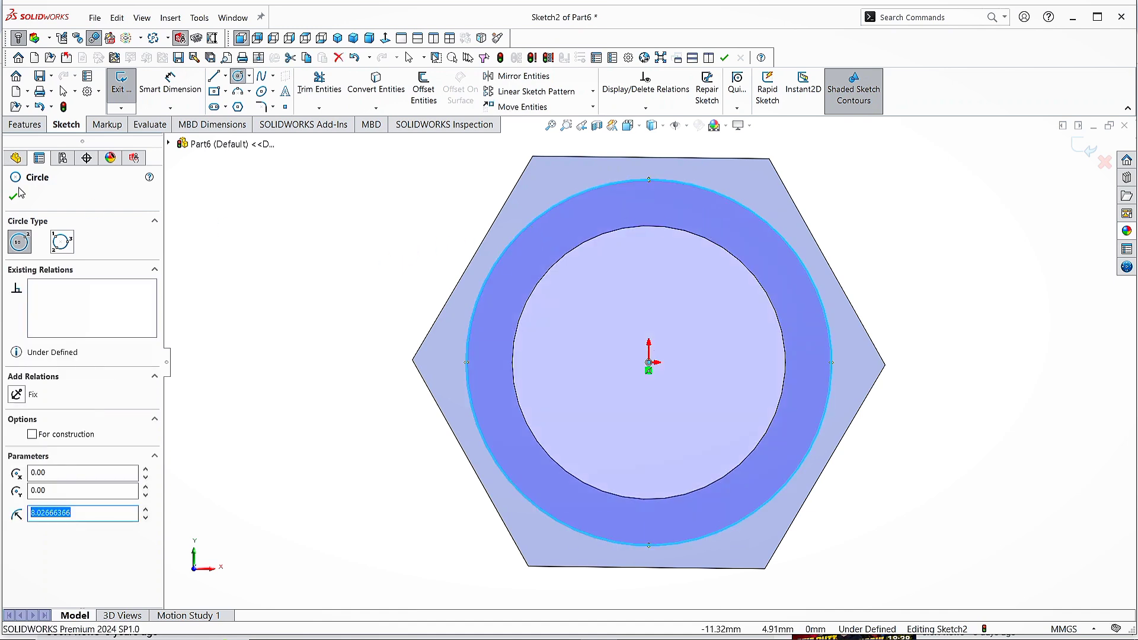
key("Escape")
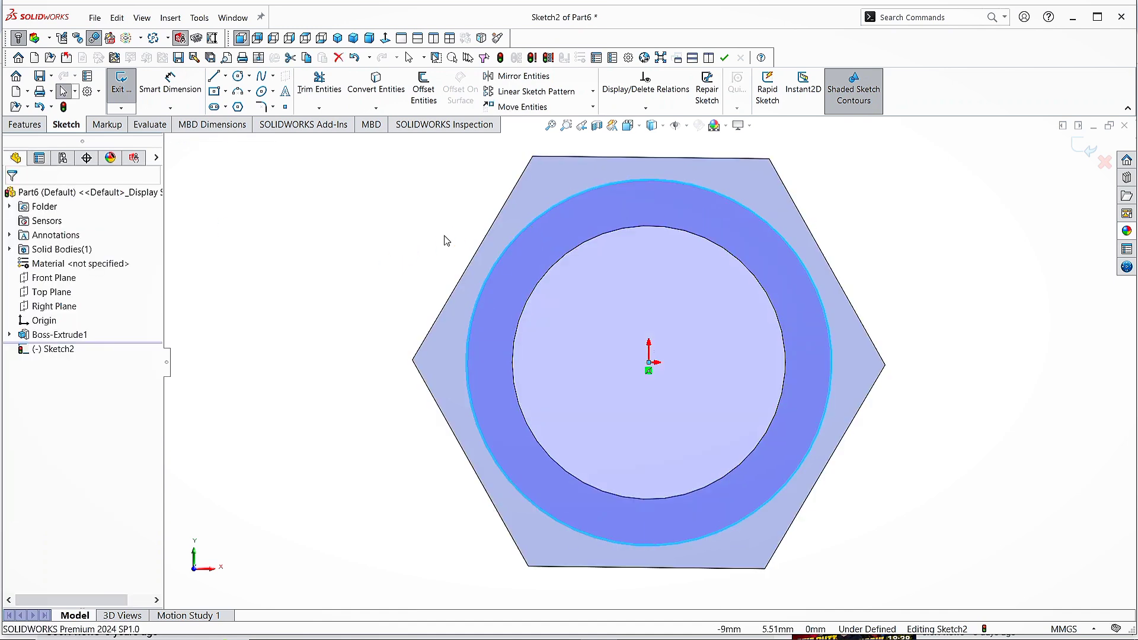
Step: Add a tangent relation between the new circle and an outer edge of the hexagonal face
left_click(479, 252, "ctrl")
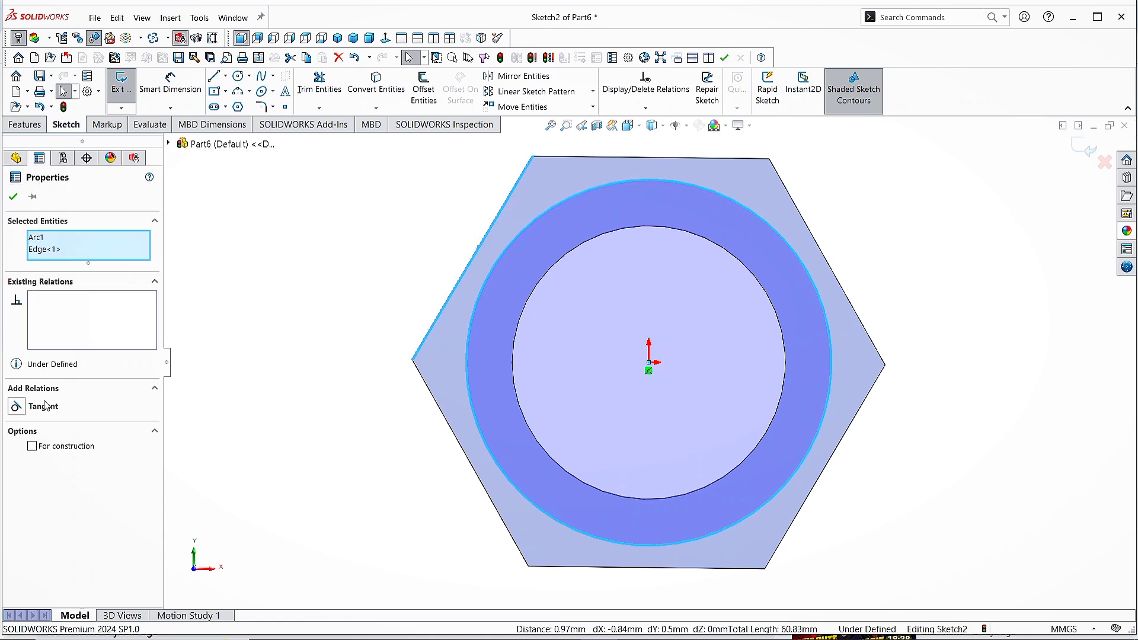
left_click(16, 408)
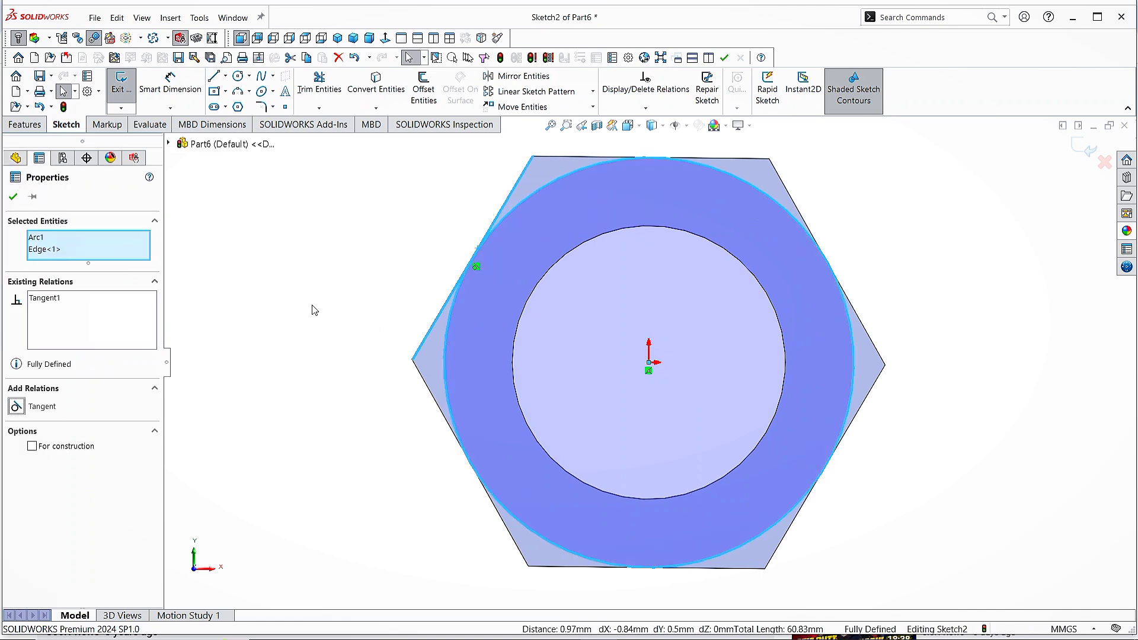
left_click(13, 199)
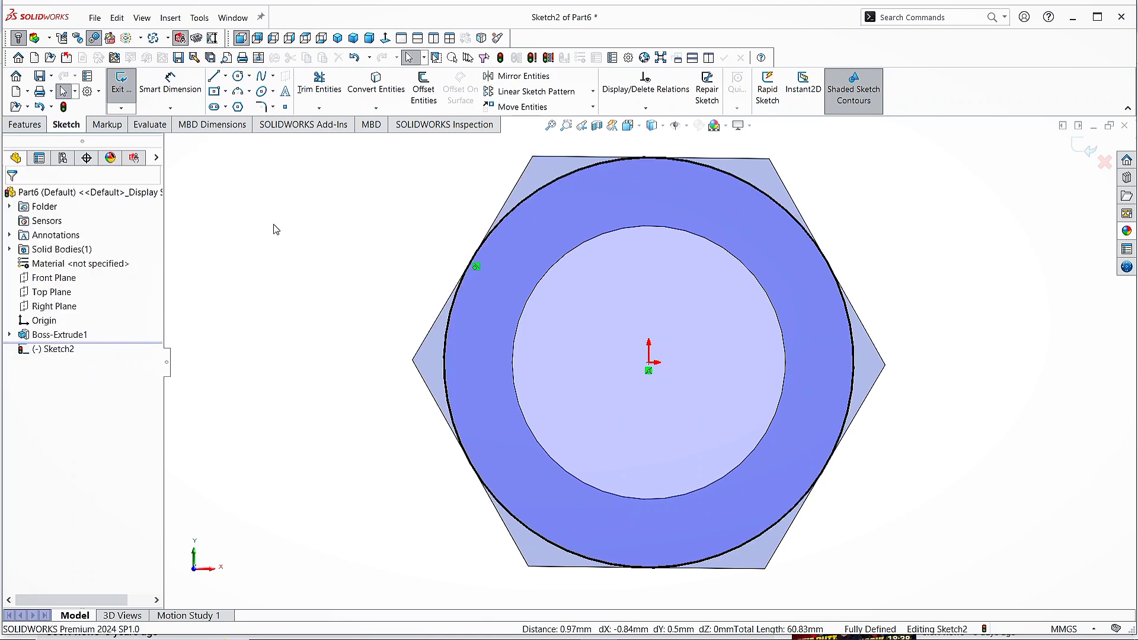
Step: Cut-extrude outside the circle to a blind 2 mm depth, flipping the side to cut and applying a 45° draft
left_click(32, 126)
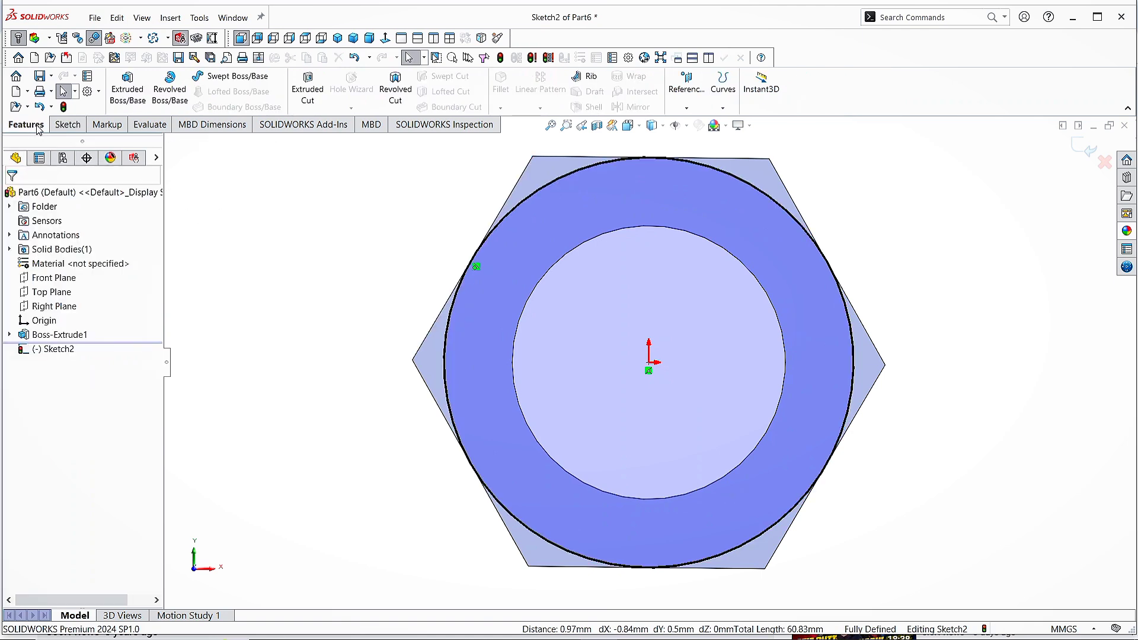
left_click(307, 89)
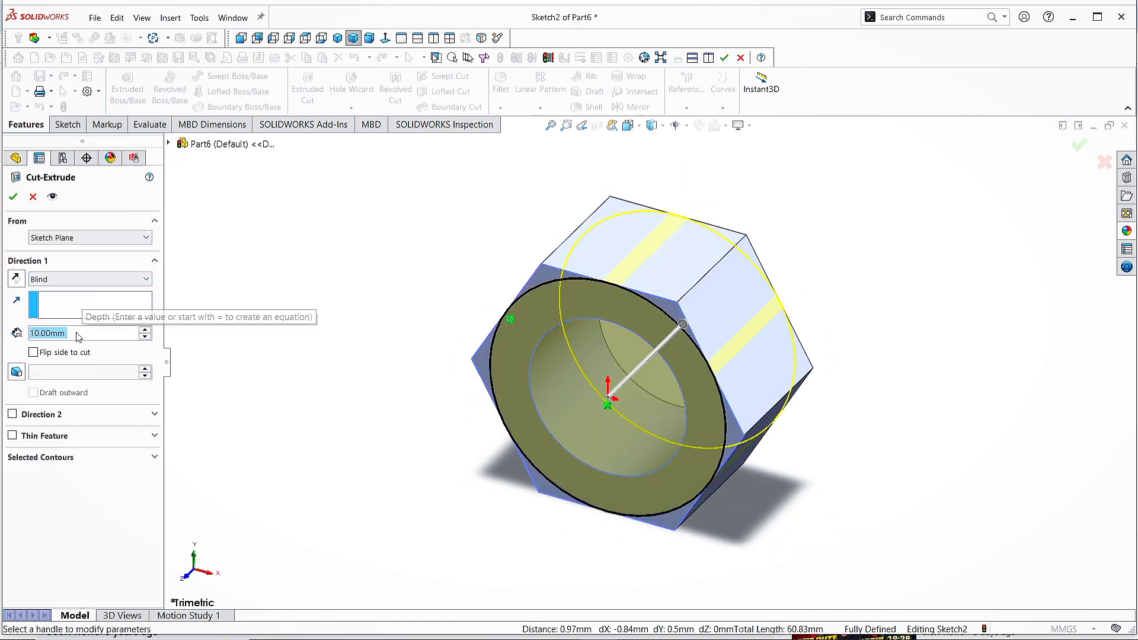
type("2")
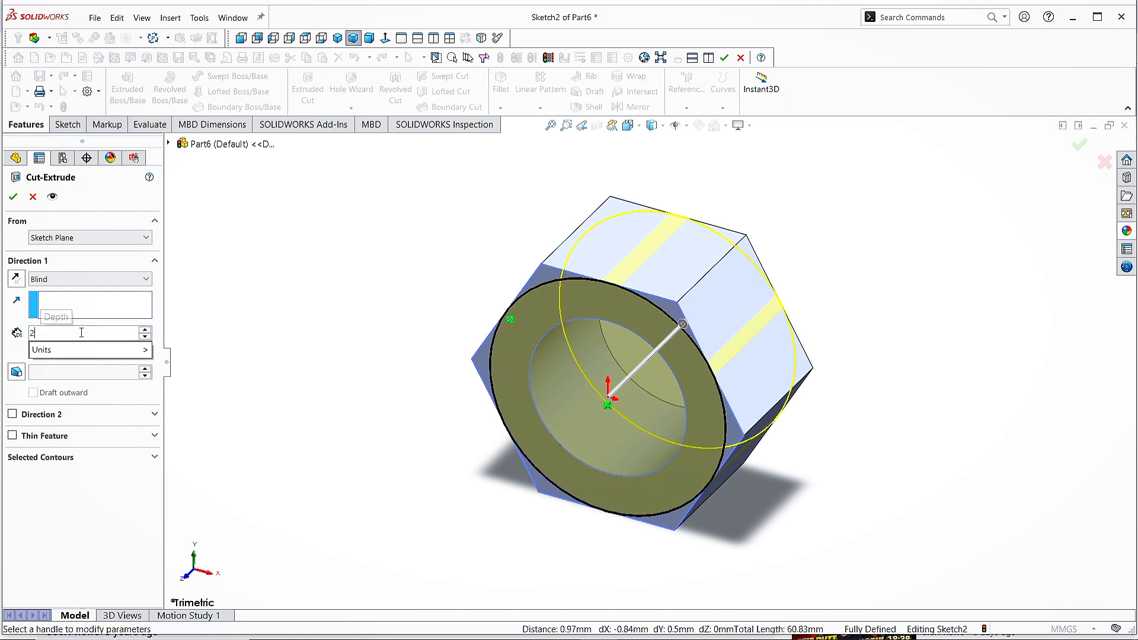
key("Return")
left_click(33, 352)
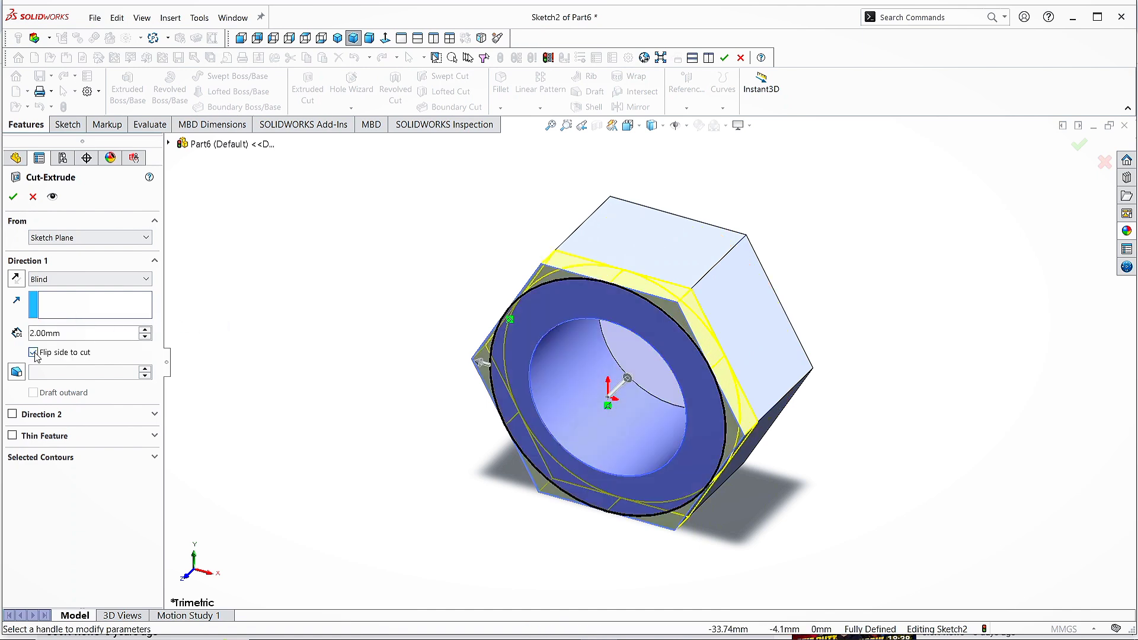
left_click(16, 372)
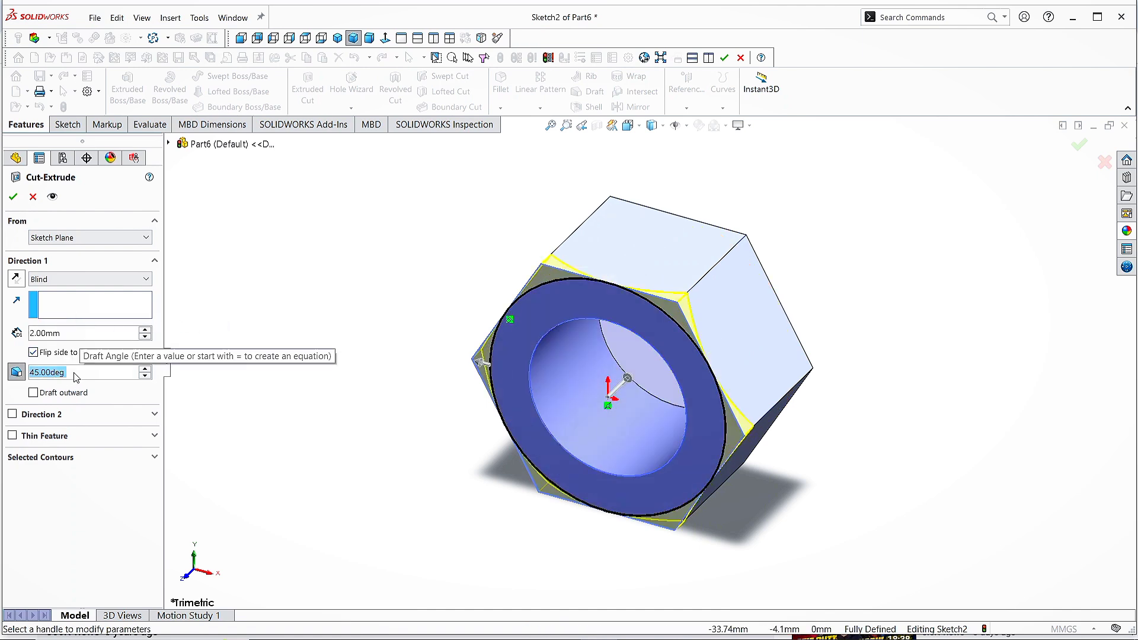
type("45")
key("Return")
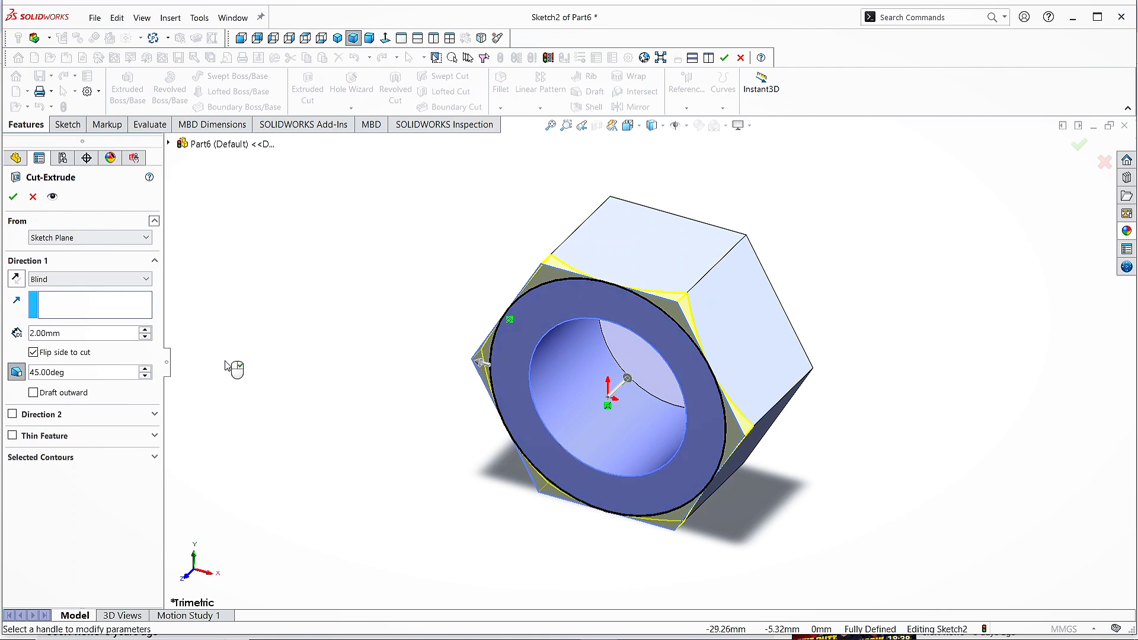
left_click(13, 198)
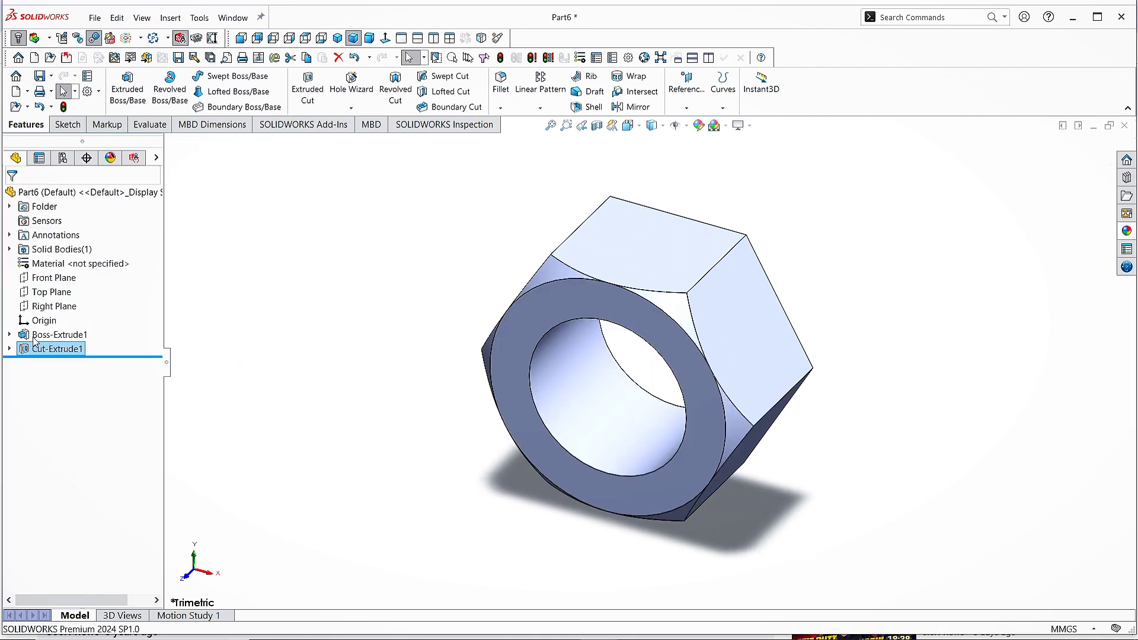
Step: Mirror the drafted corner cut about the Front Plane onto the nut's opposite side
left_click(43, 349)
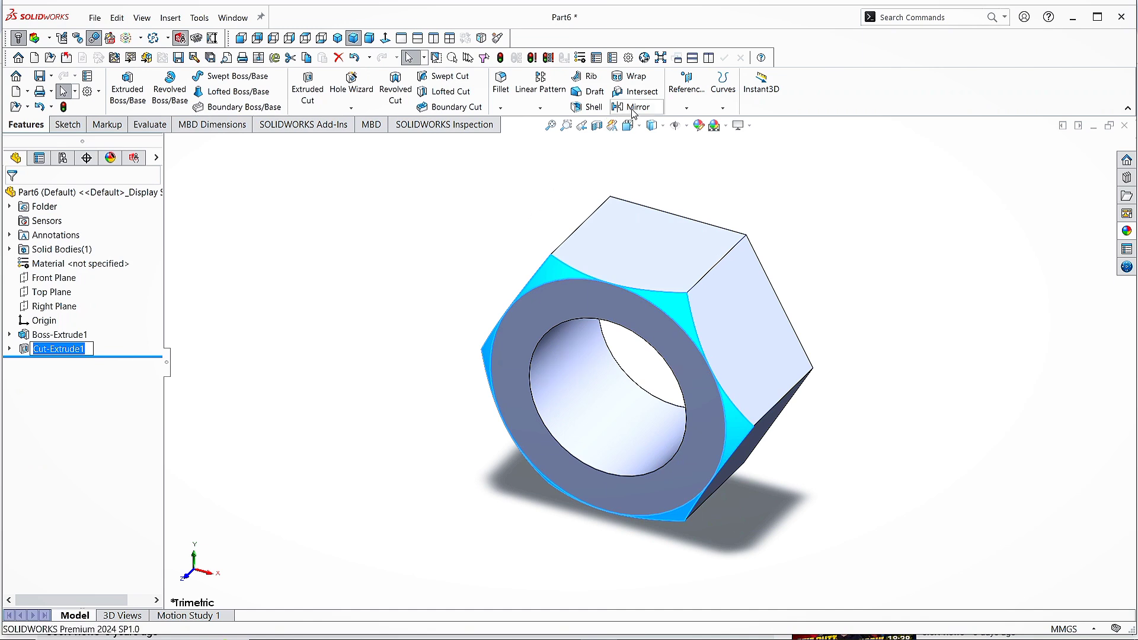
left_click(632, 107)
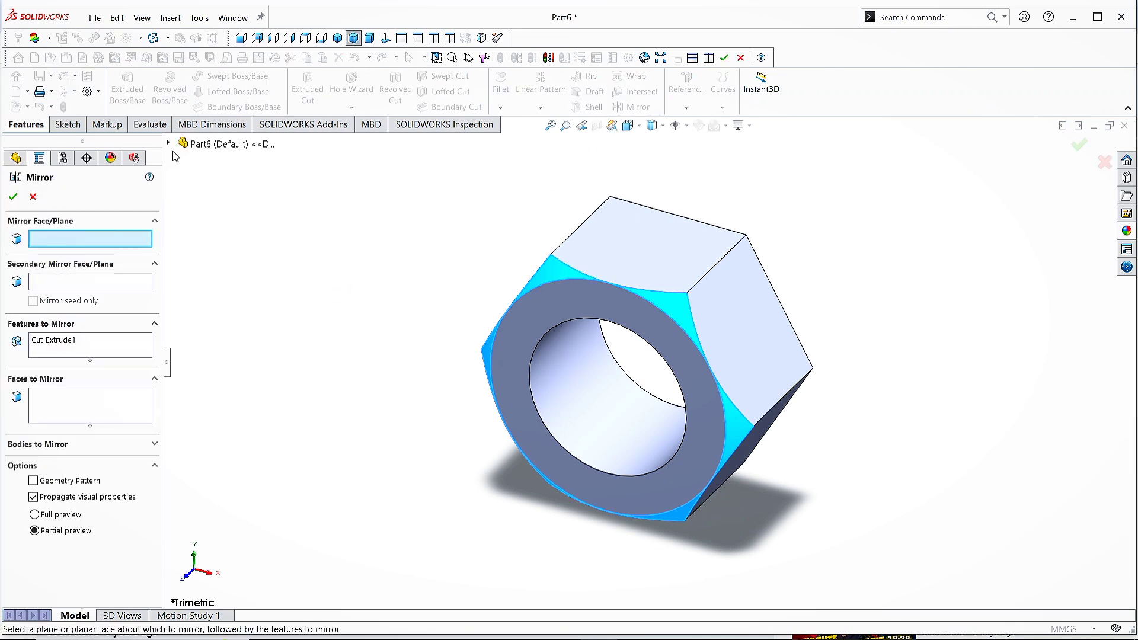
left_click(168, 145)
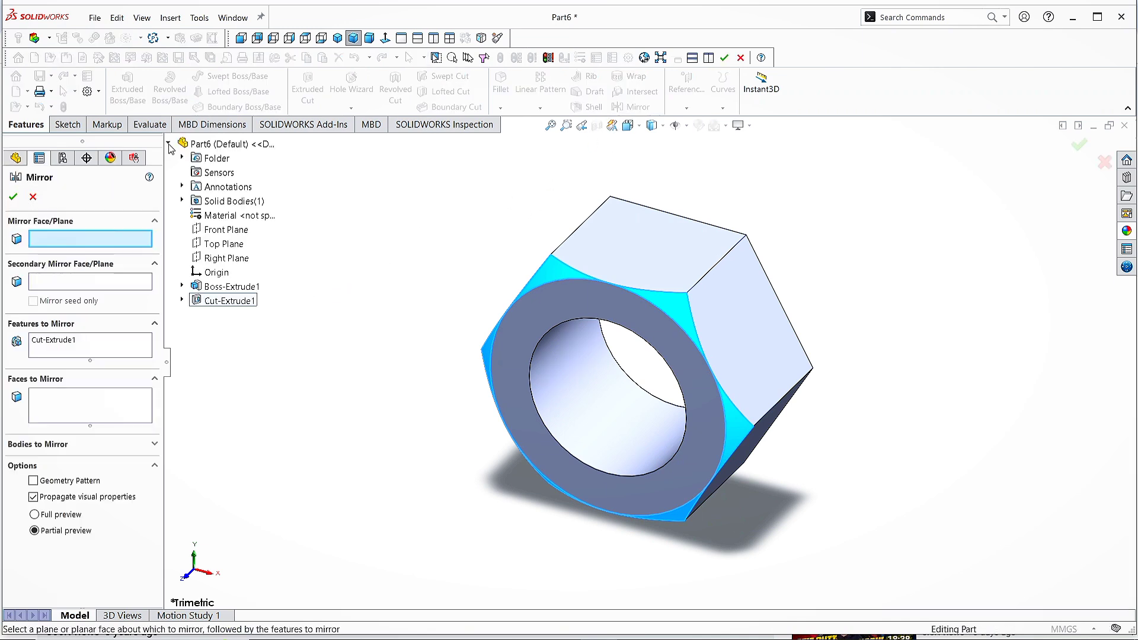
left_click(217, 233)
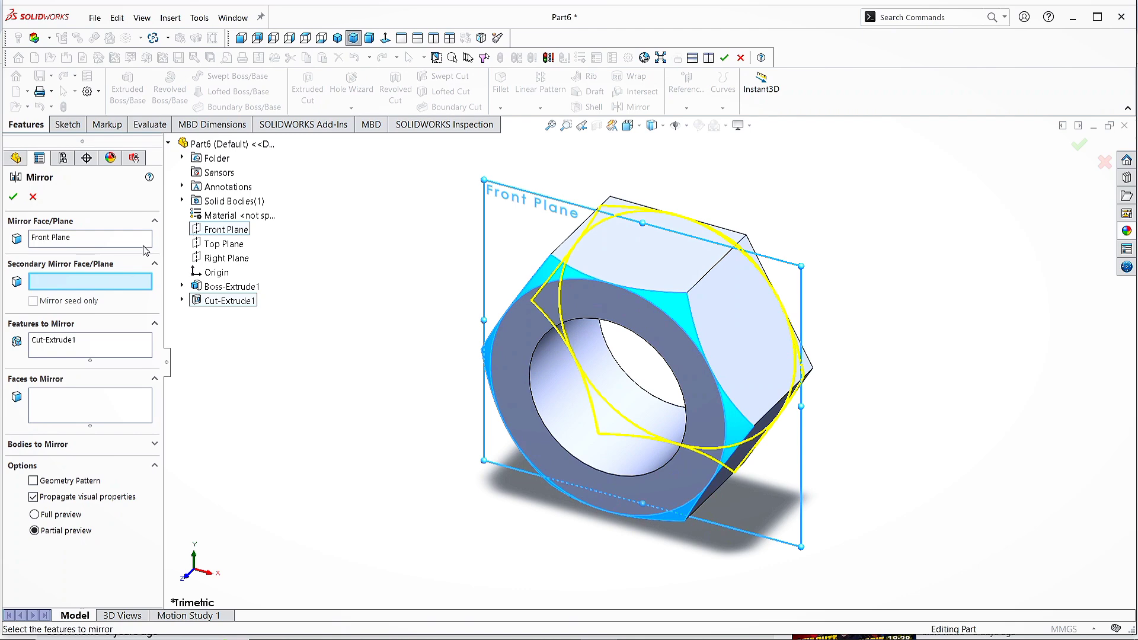
left_click(14, 197)
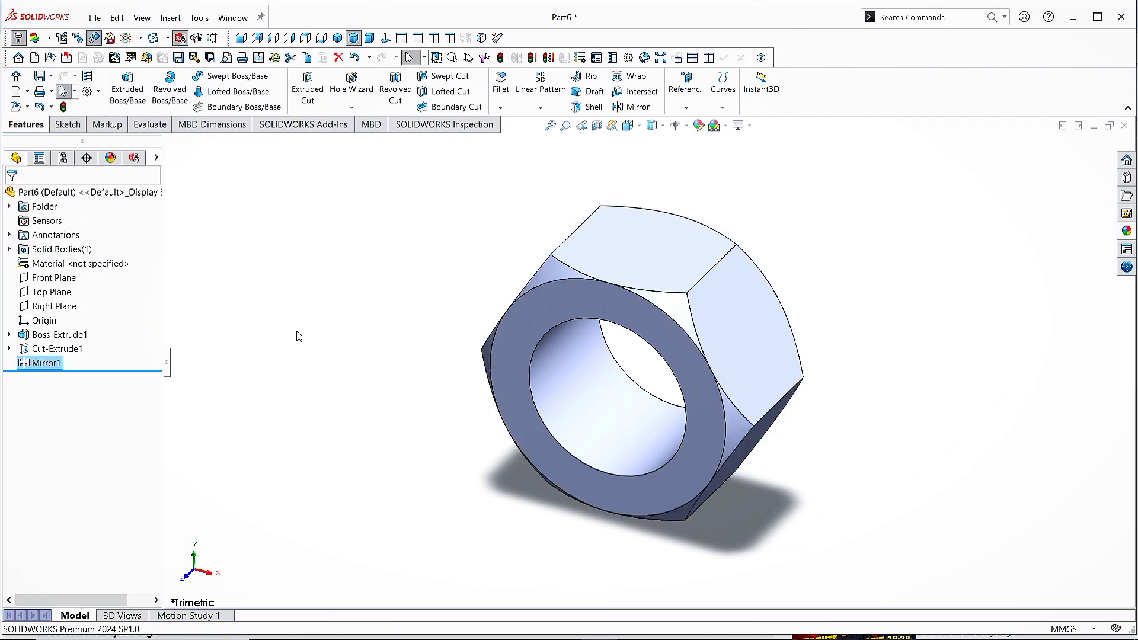
Step: Chamfer both circular edges of the nut's hole with a 0.5 mm distance and a 45° angle
middle_click_drag(780, 387, 847, 423)
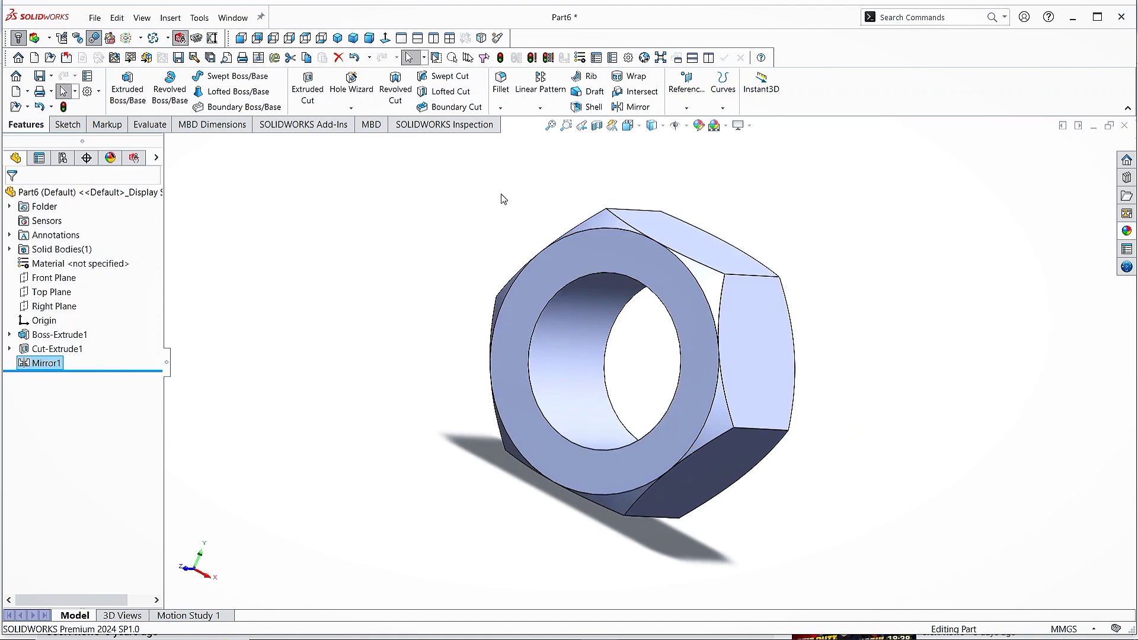
key("ctrl+7")
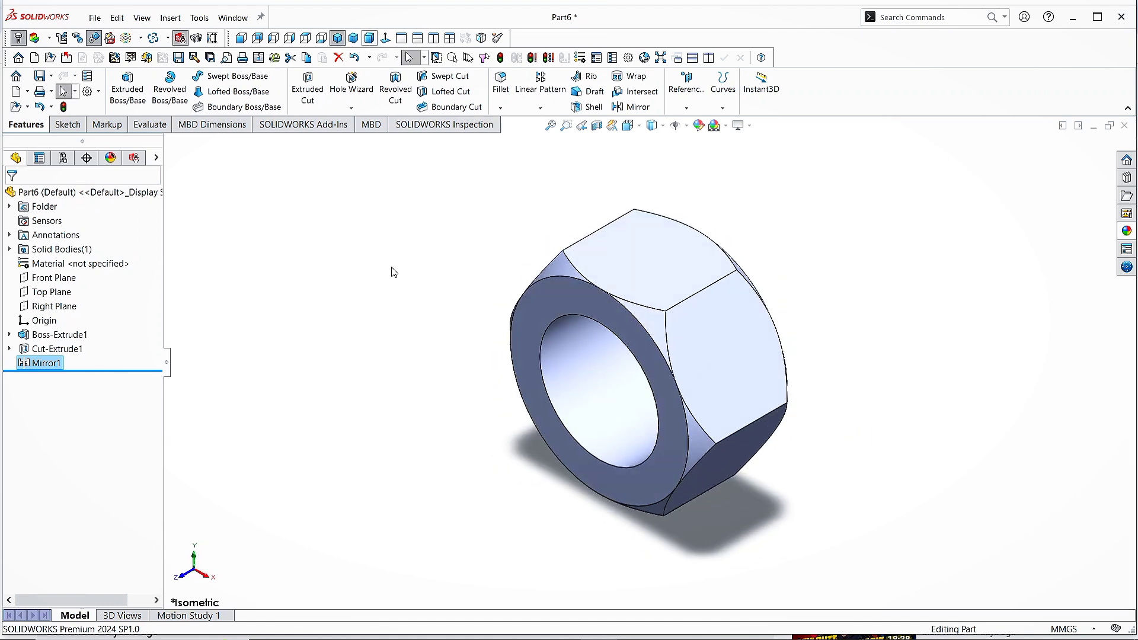
left_click(501, 109)
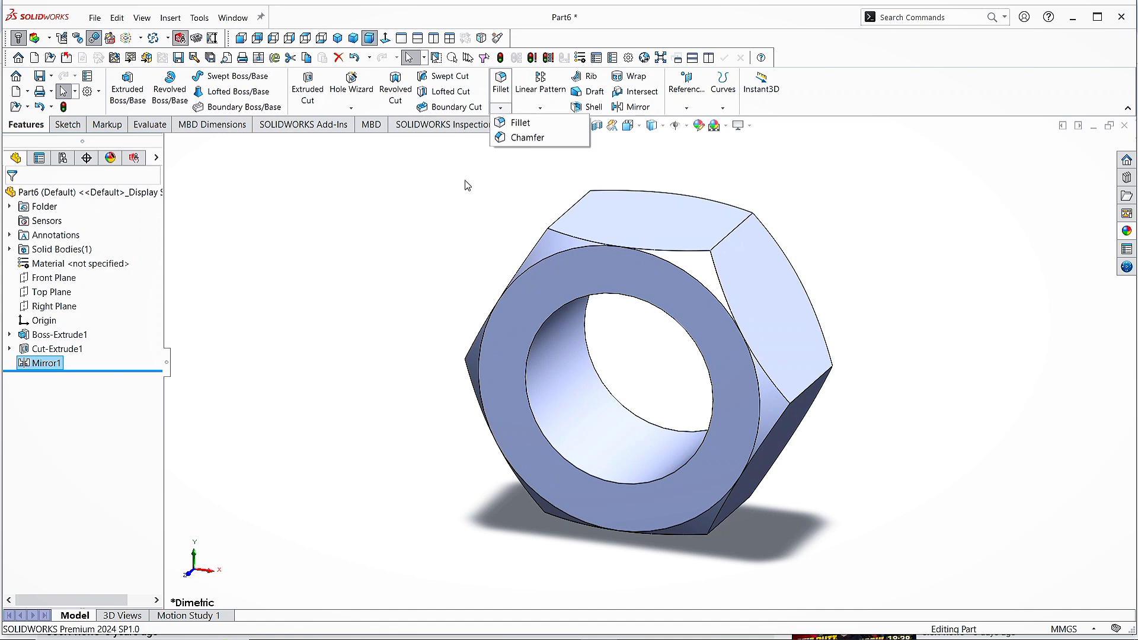
left_click(515, 141)
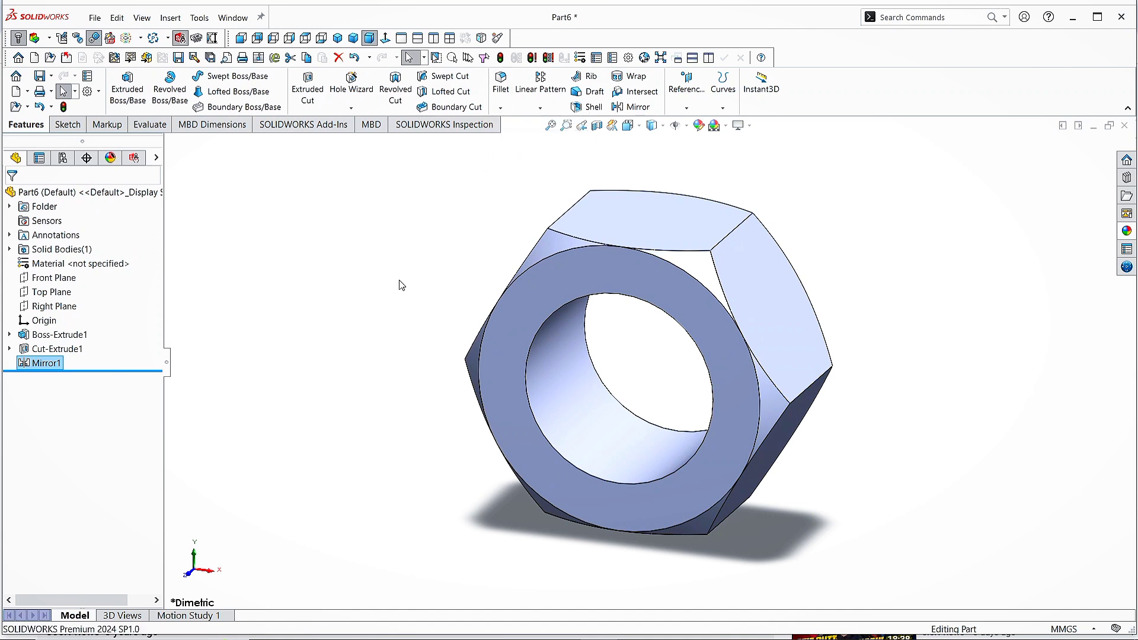
left_click(527, 361)
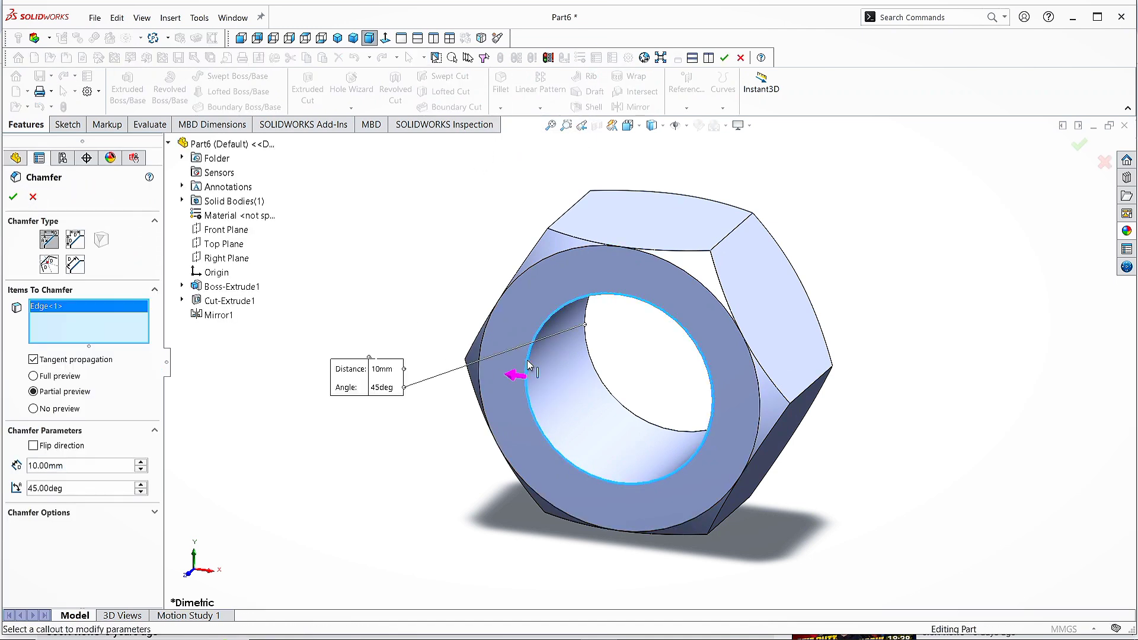
left_click(590, 356)
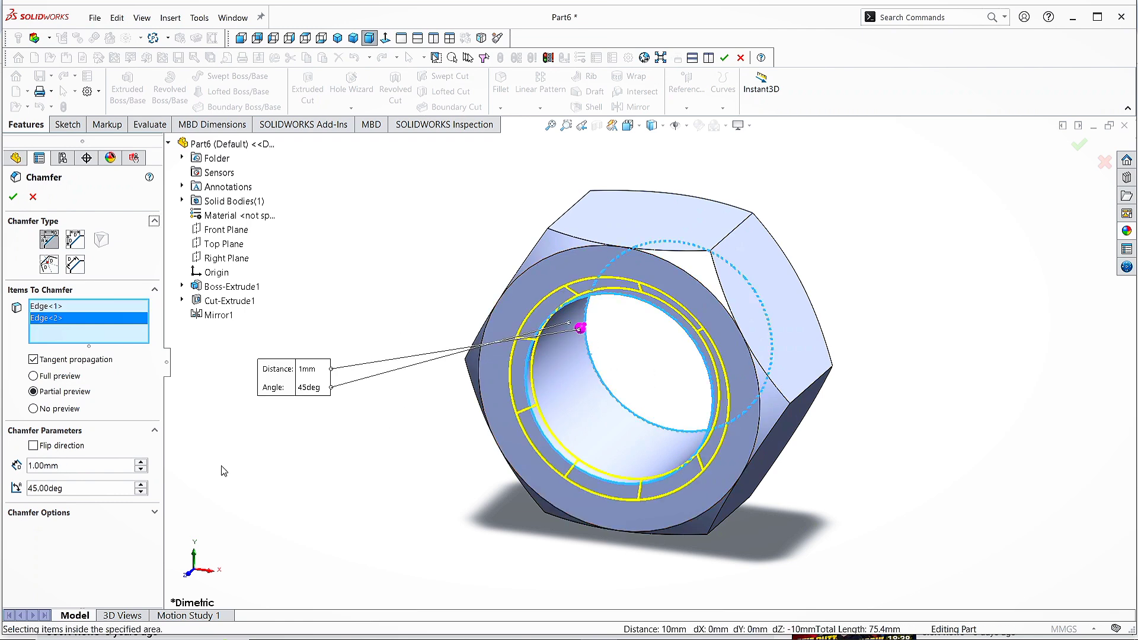
type("0.5")
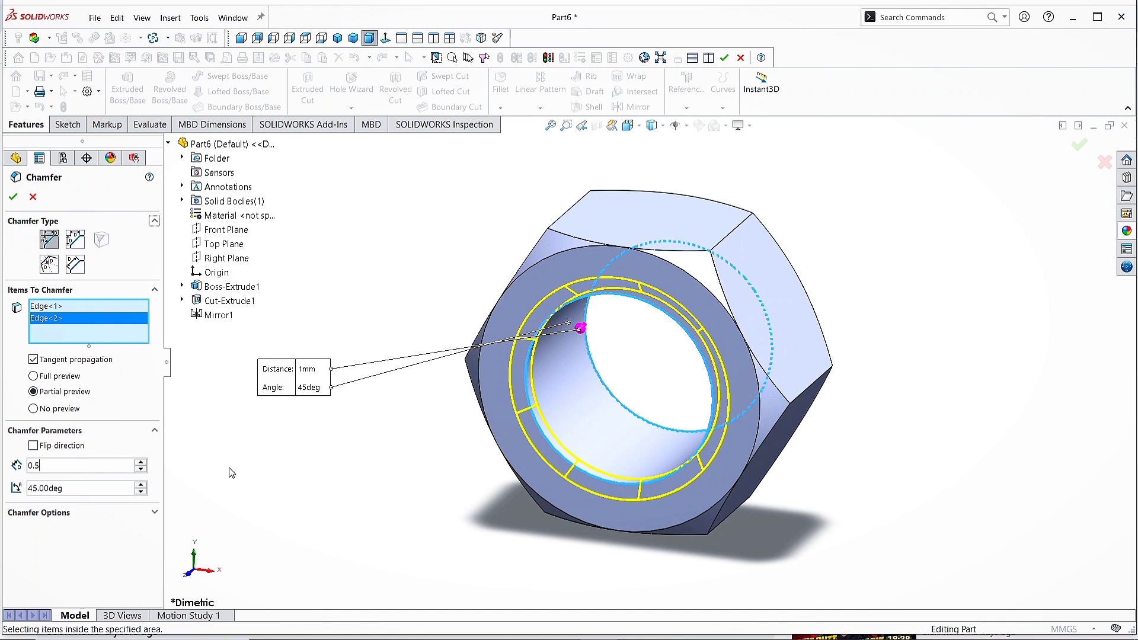
key("Return")
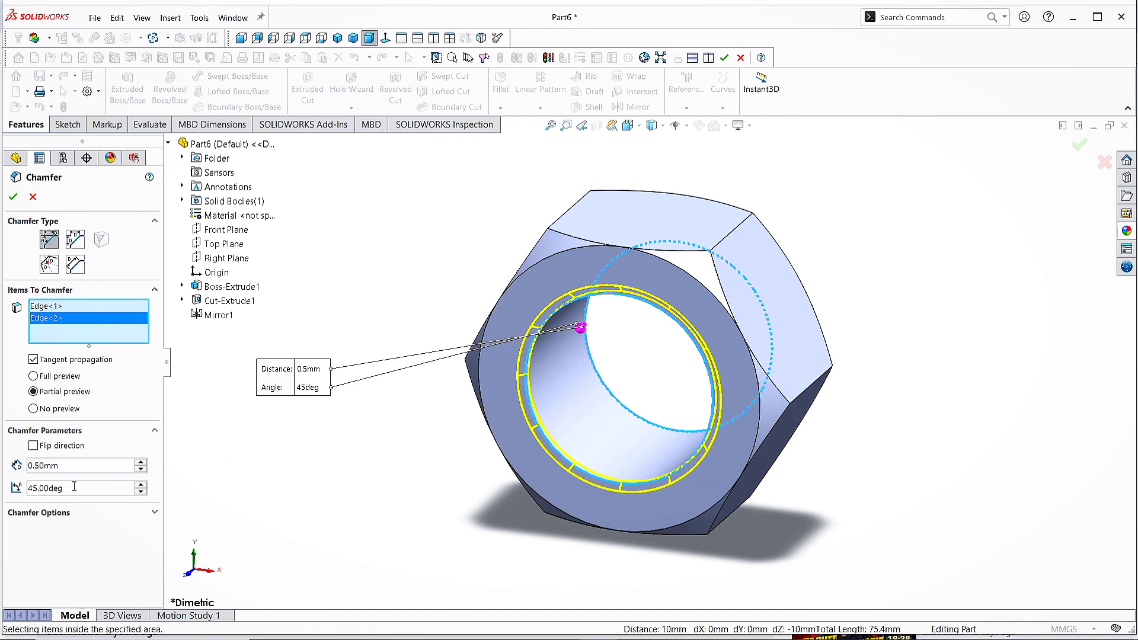
type("45")
key("Tab")
left_click(14, 197)
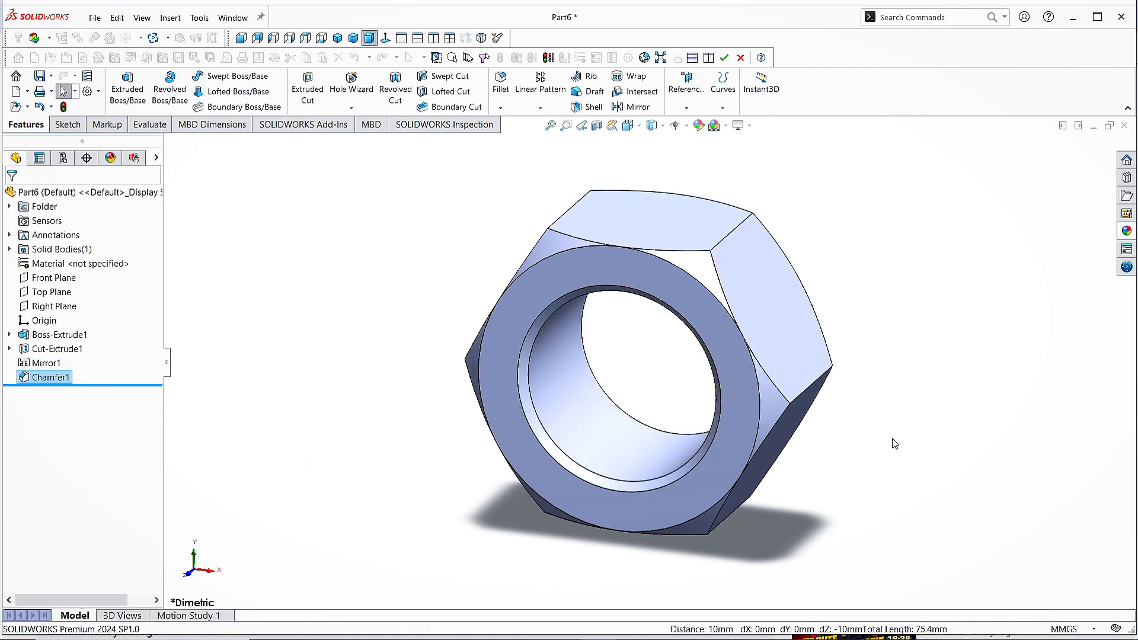
Step: Start a Helix/Spiral on the nut's front face and sketch its base circle centred on the origin with a 6 mm radius
middle_click_drag(780, 483, 587, 465)
left_click(311, 354)
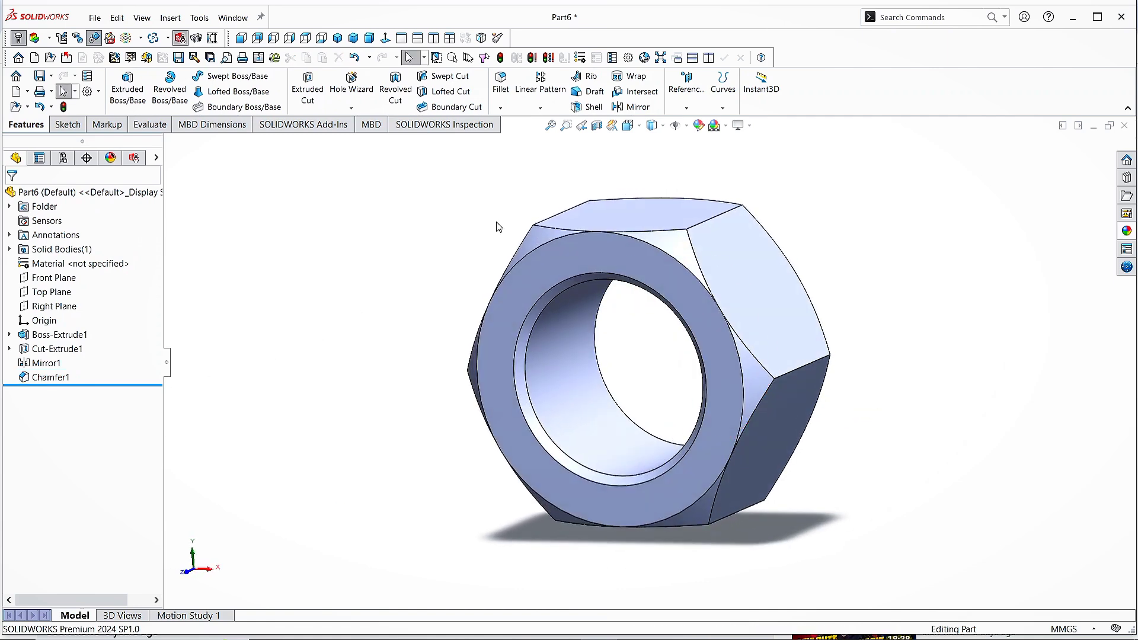
left_click(723, 108)
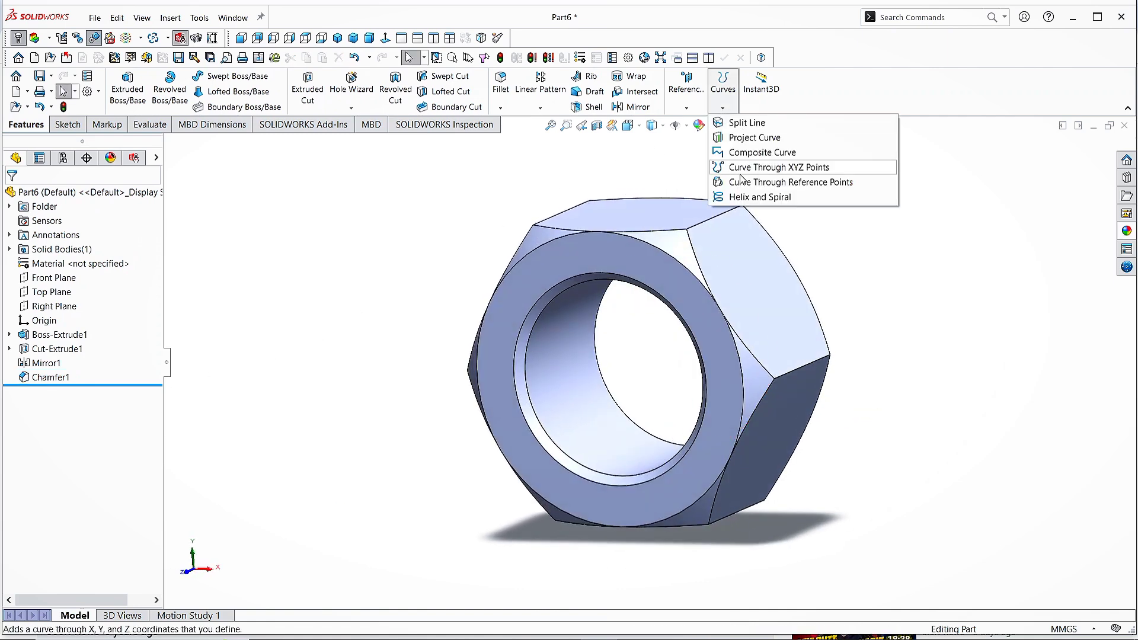
left_click(762, 198)
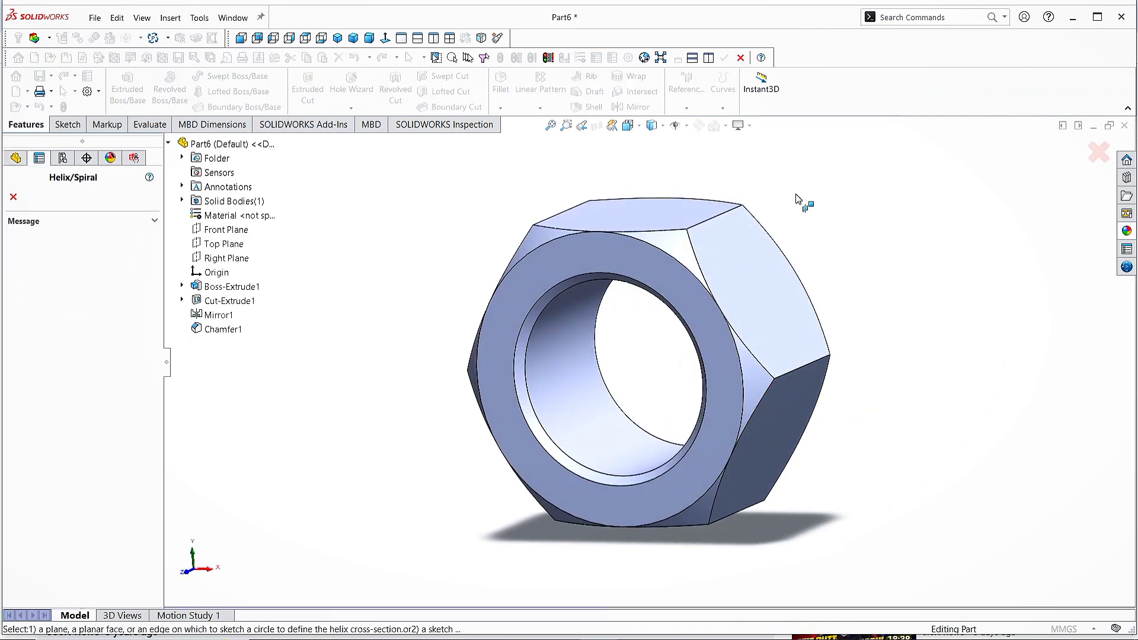
left_click(589, 254)
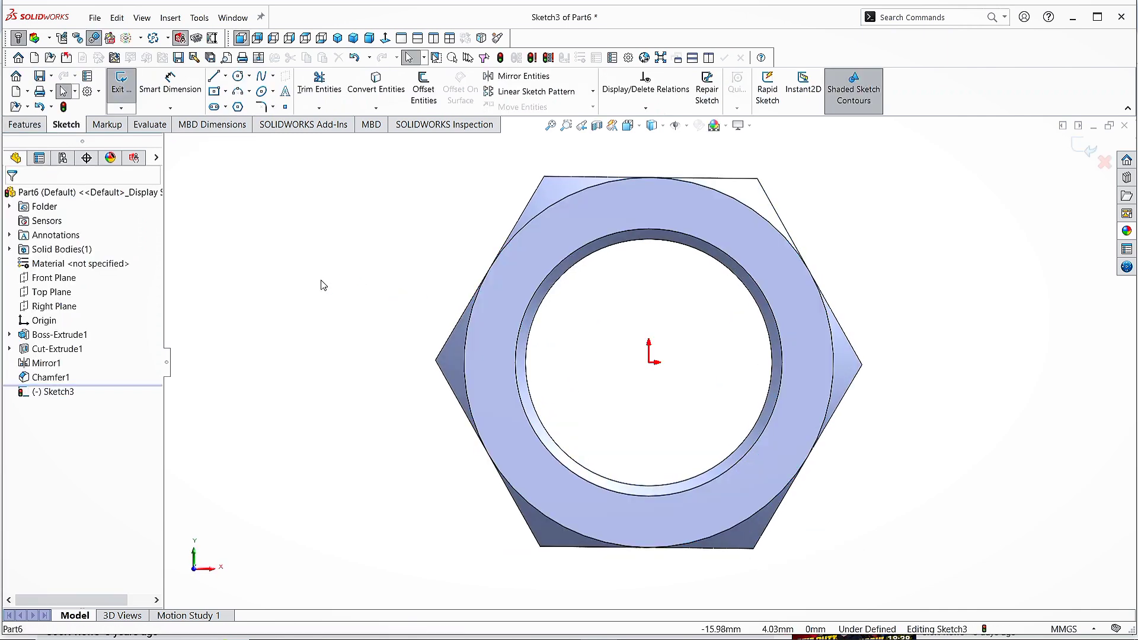
left_click(237, 76)
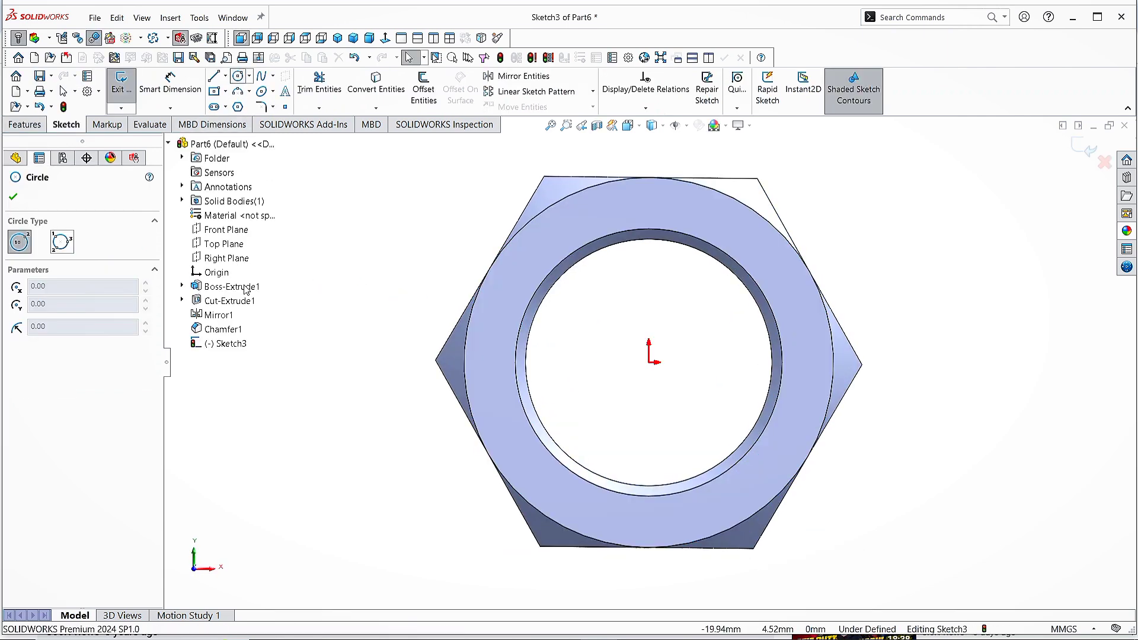
left_click(650, 363)
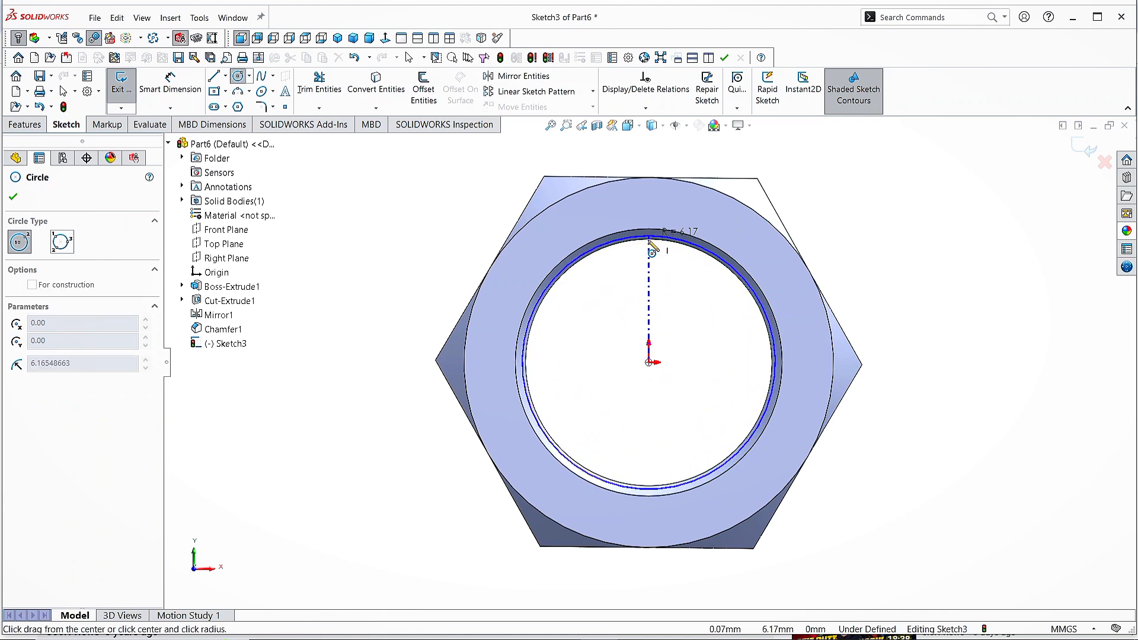
left_click(673, 243)
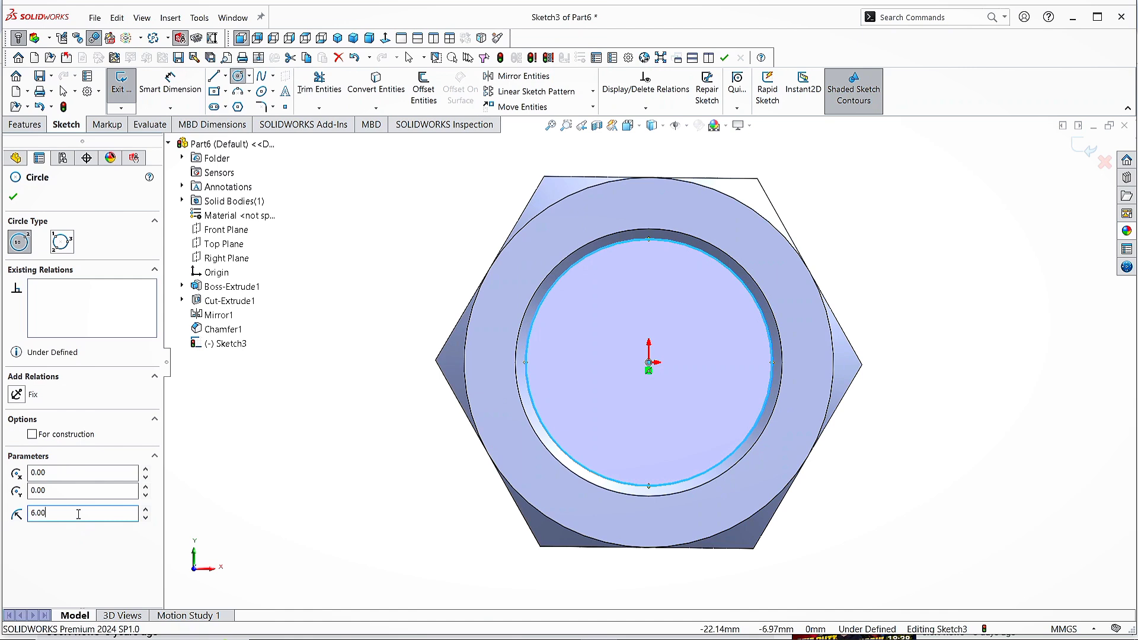
left_click(13, 199)
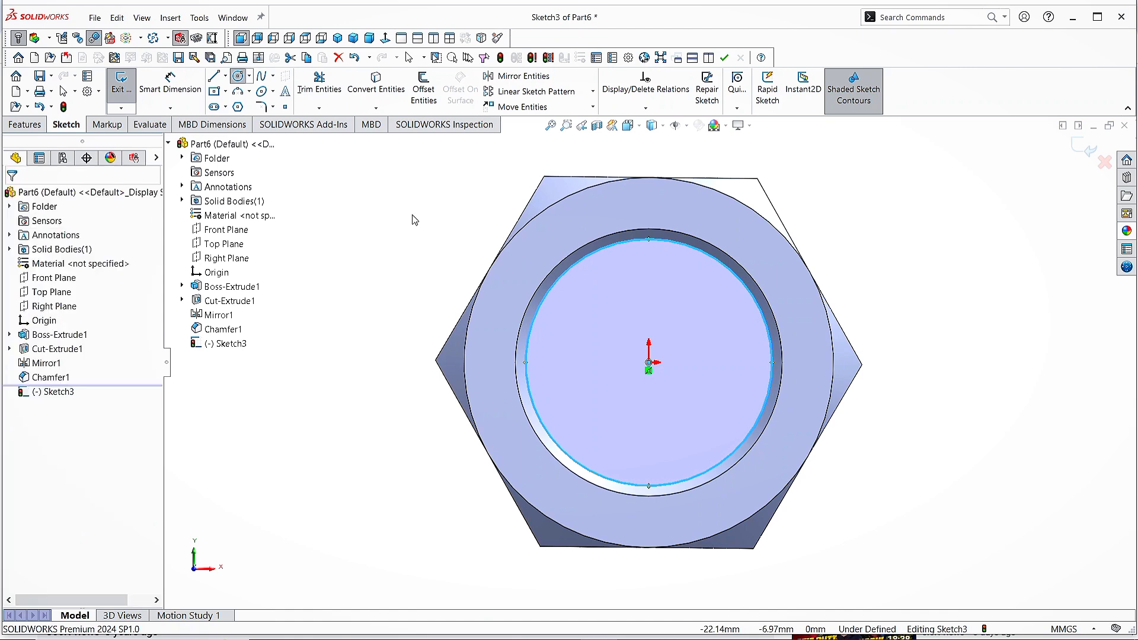
left_click(1074, 148)
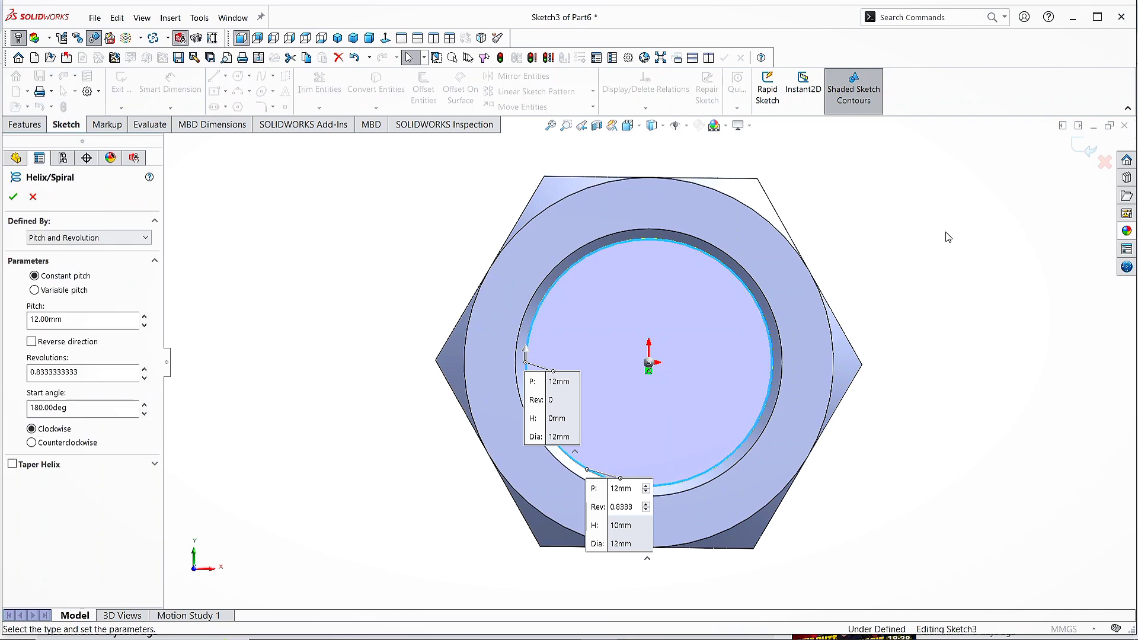
Step: Define the helix by Height and Pitch with a 15 mm height and a constant 1.75 mm pitch
left_click(369, 38)
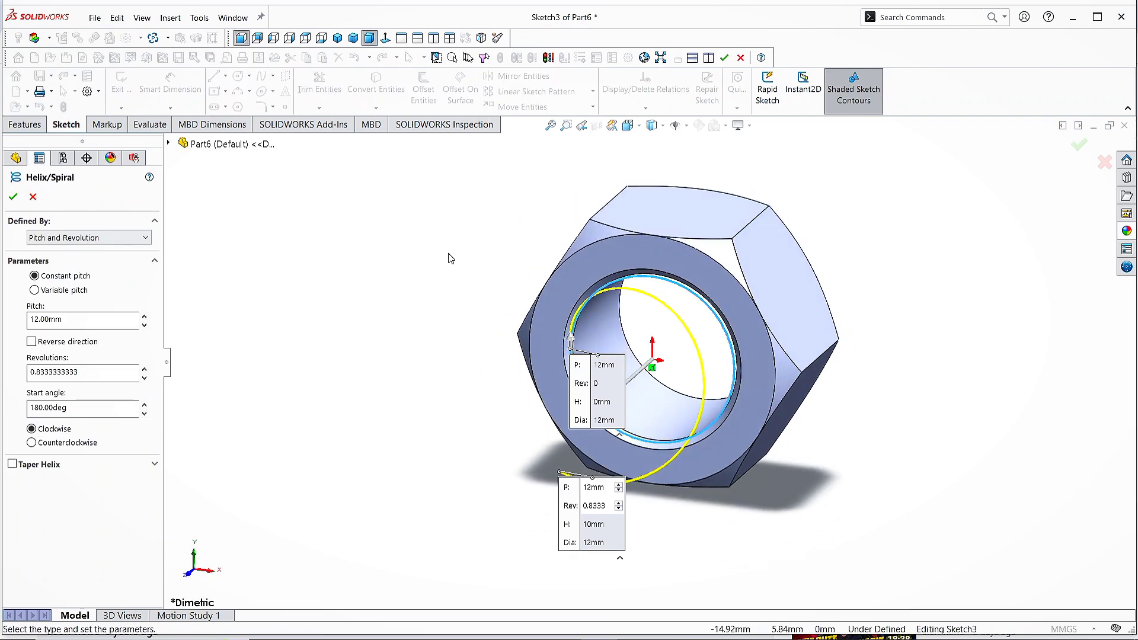
left_click(149, 240)
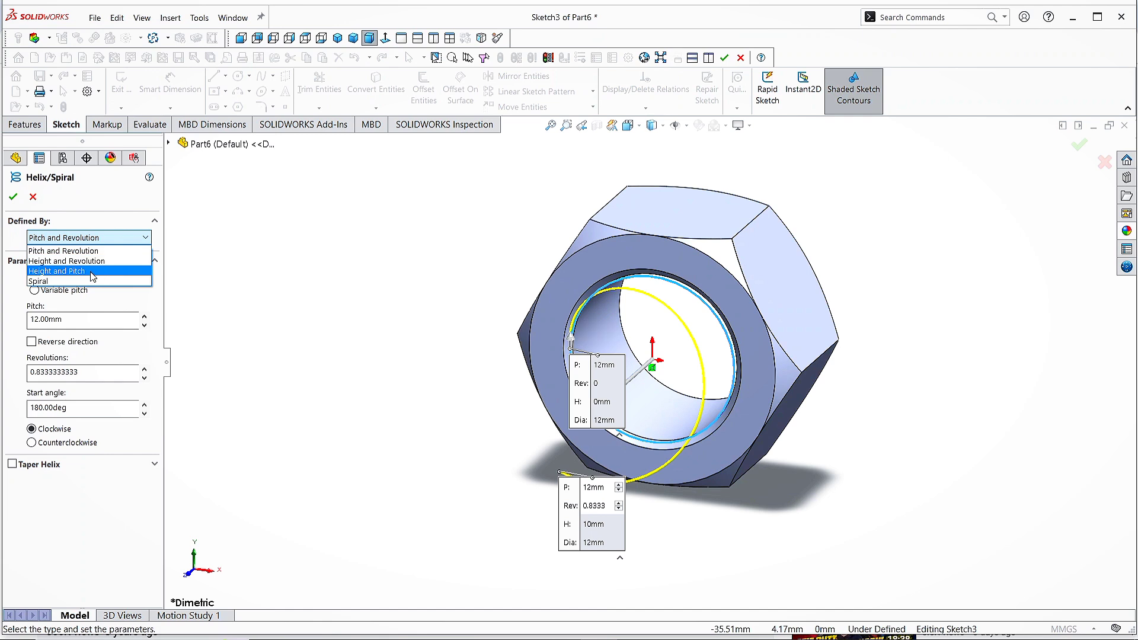
left_click(59, 270)
left_click(74, 321)
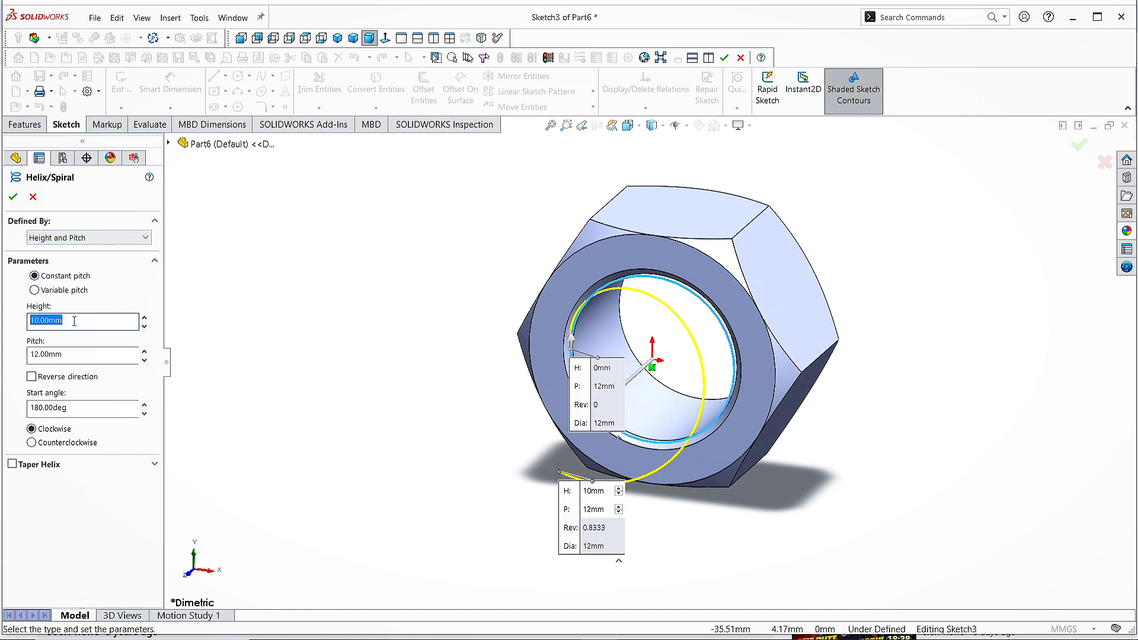
type("15")
key("Return")
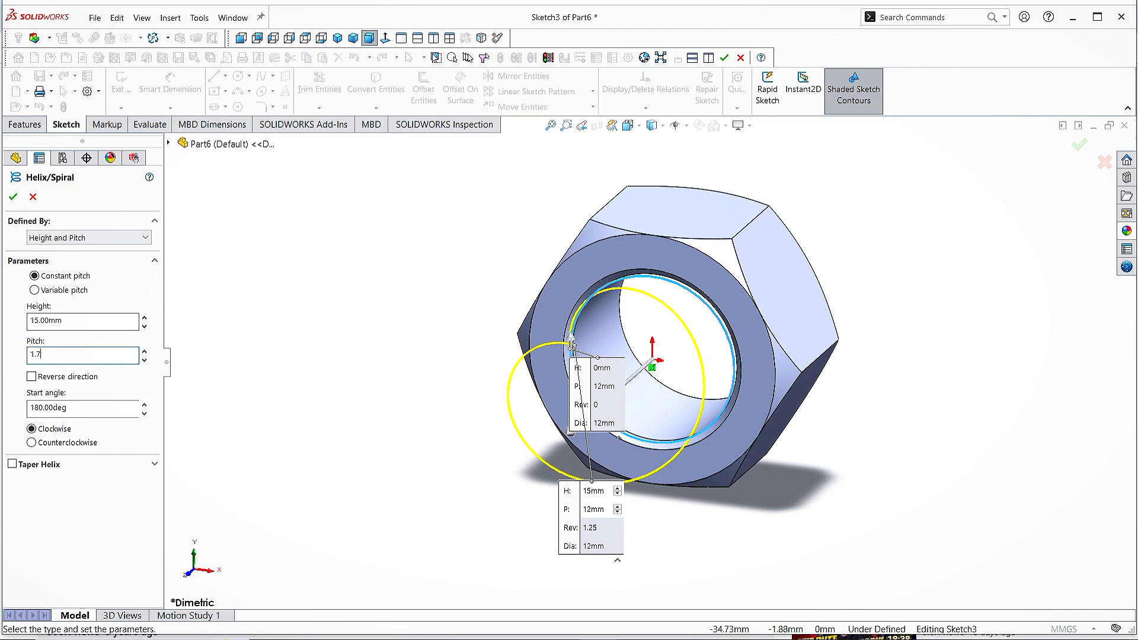
type("1.75")
key("Return")
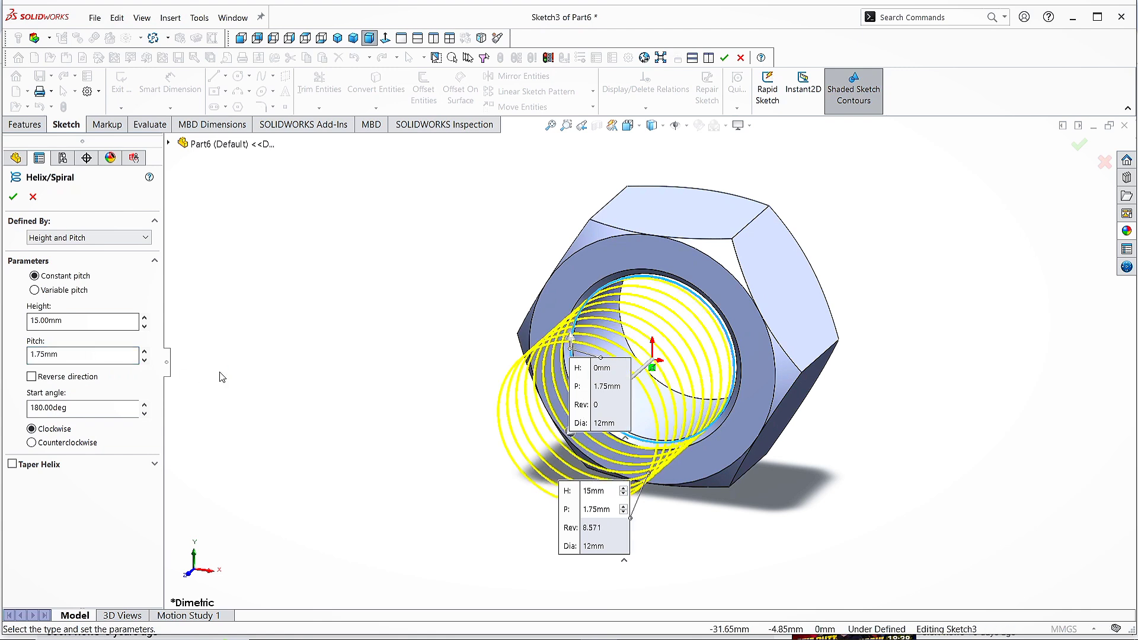
Step: Reverse the helix direction so it runs through the nut, set the start angle to 0°, and finish the helix
left_click(32, 377)
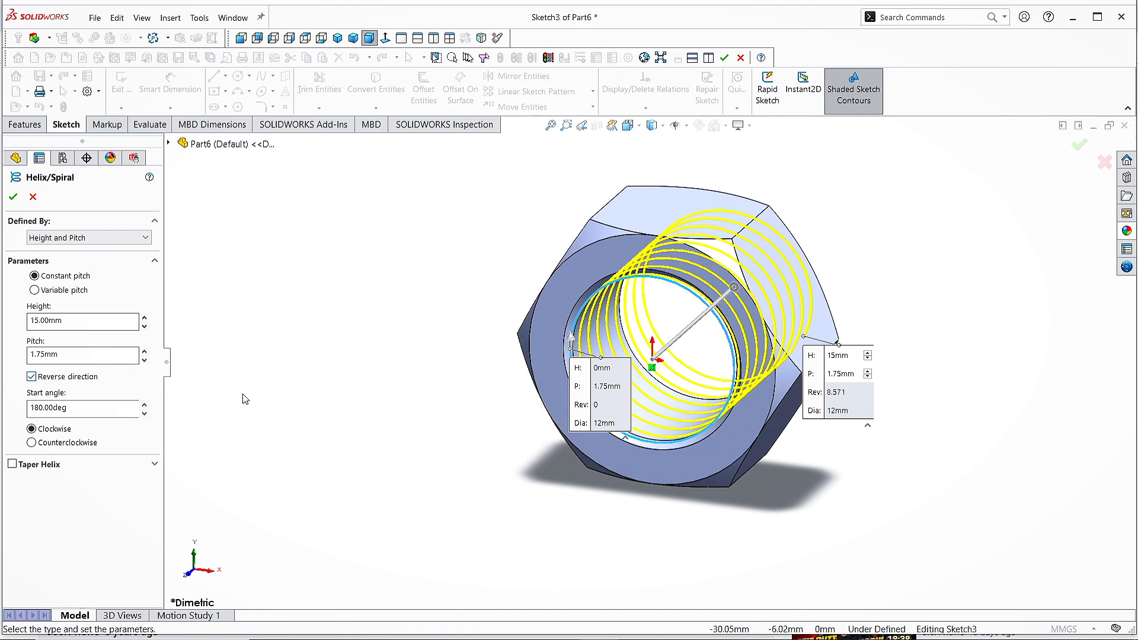
left_click(80, 406)
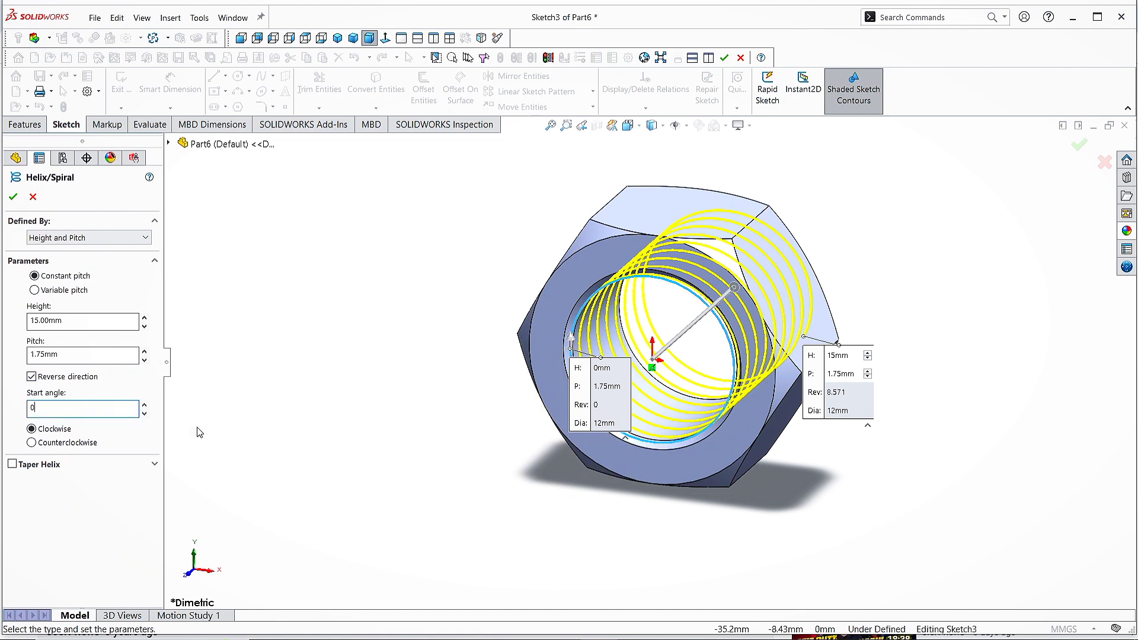
key("Return")
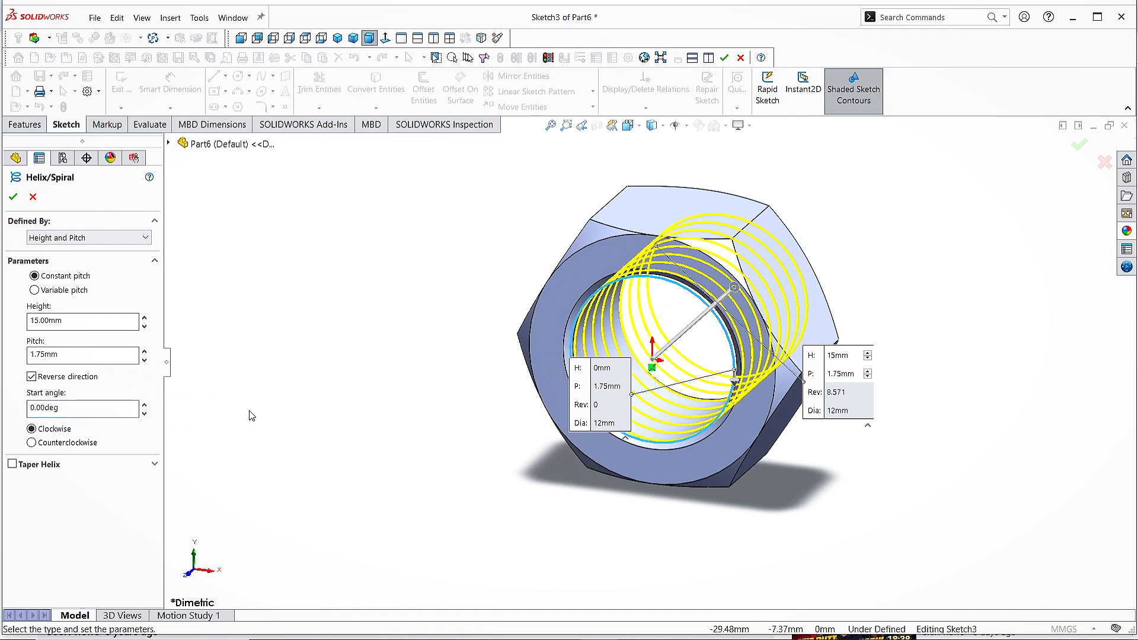
left_click(13, 198)
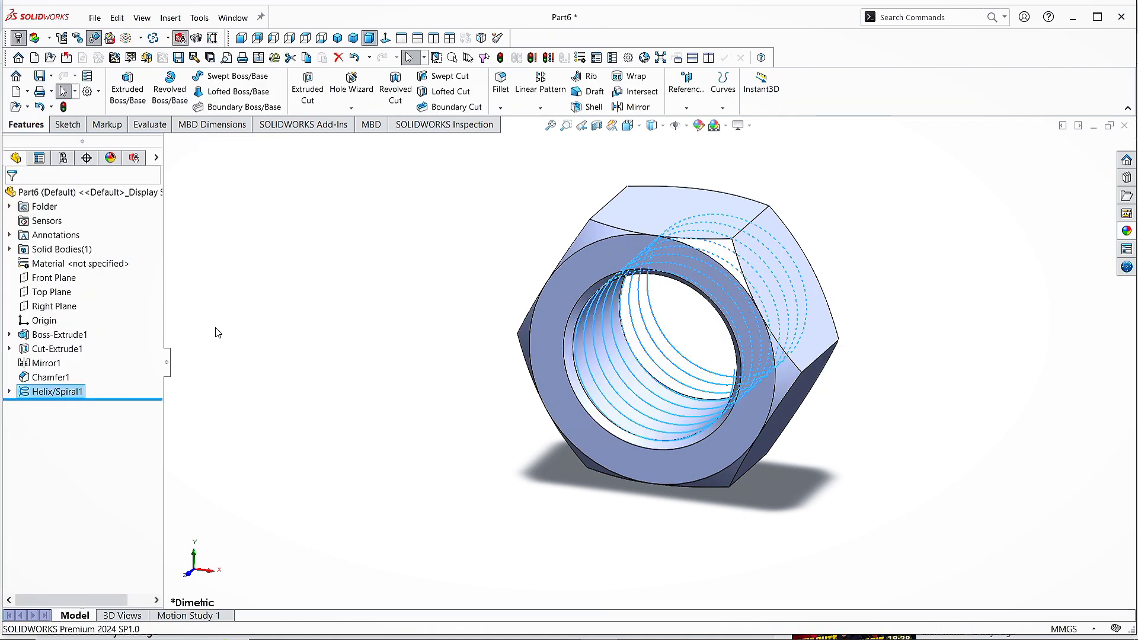
Step: Sketch a three-sided inscribed-circle polygon with about 1.8 mm sides on the Top Plane near the helix end, and make its helix-facing side vertical
left_click(52, 292)
left_click(76, 272)
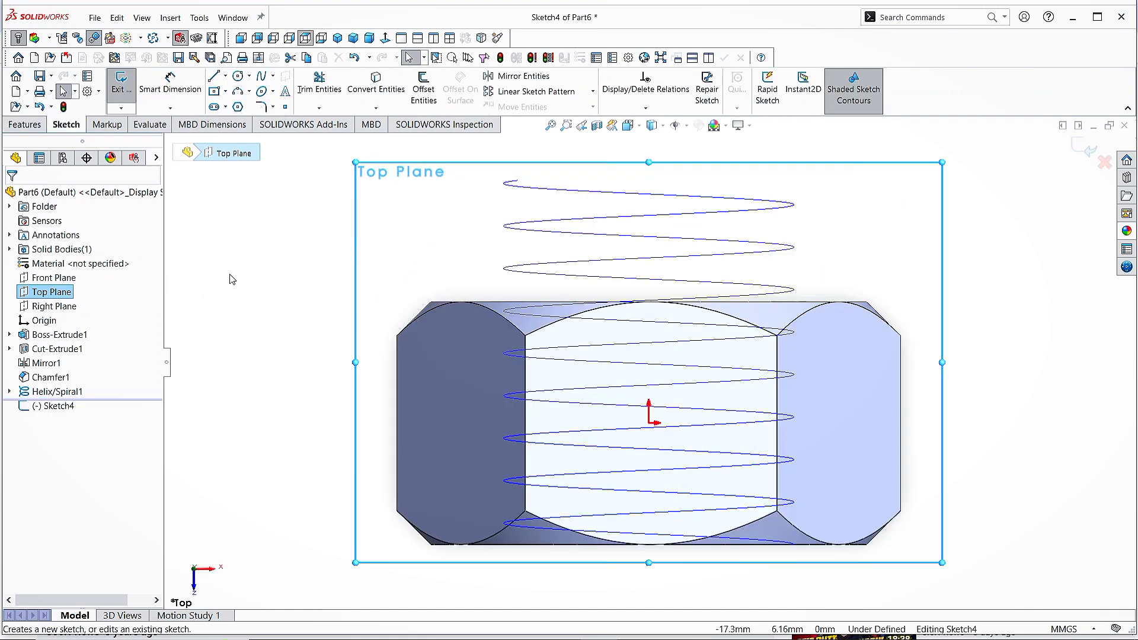
left_click(238, 107)
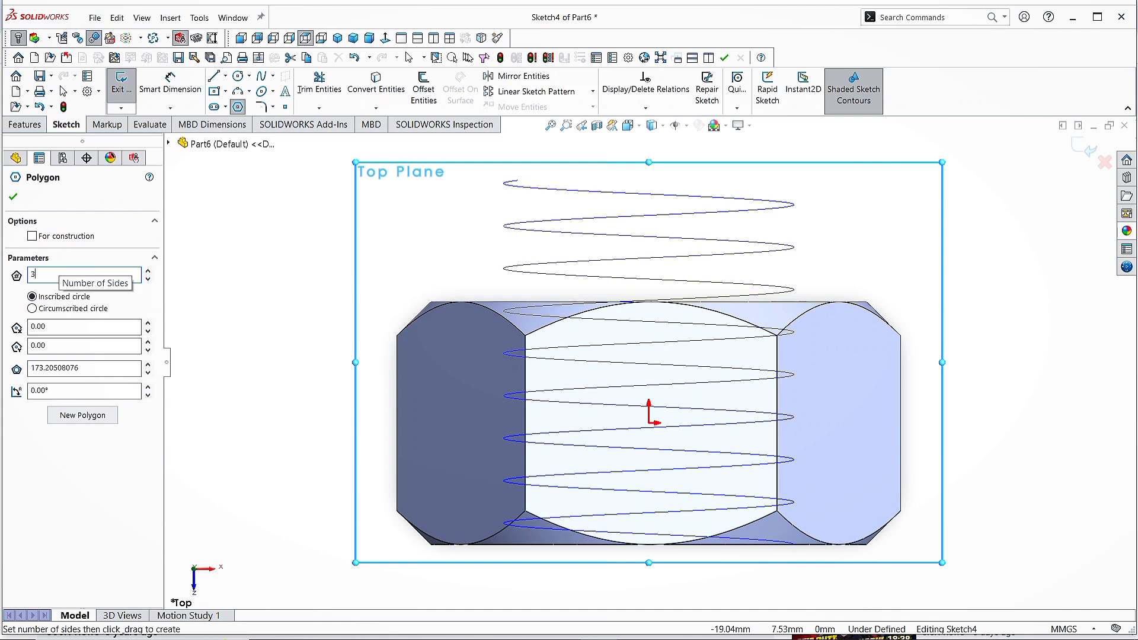
left_click_drag(484, 184, 495, 203)
left_click(14, 198)
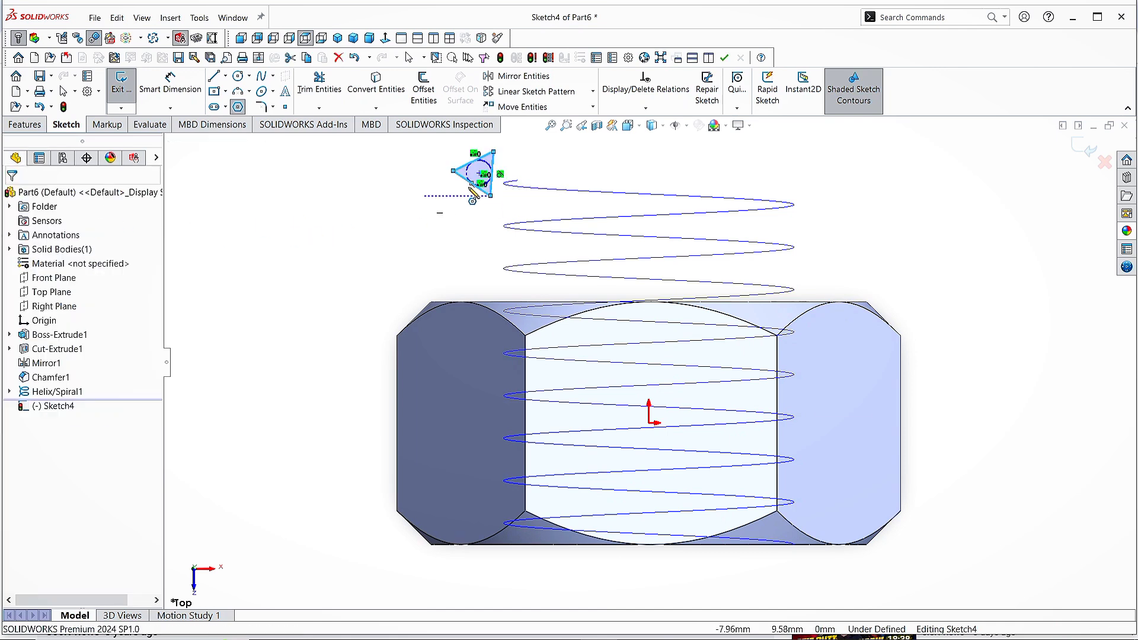
right_click(492, 172)
left_click(523, 131)
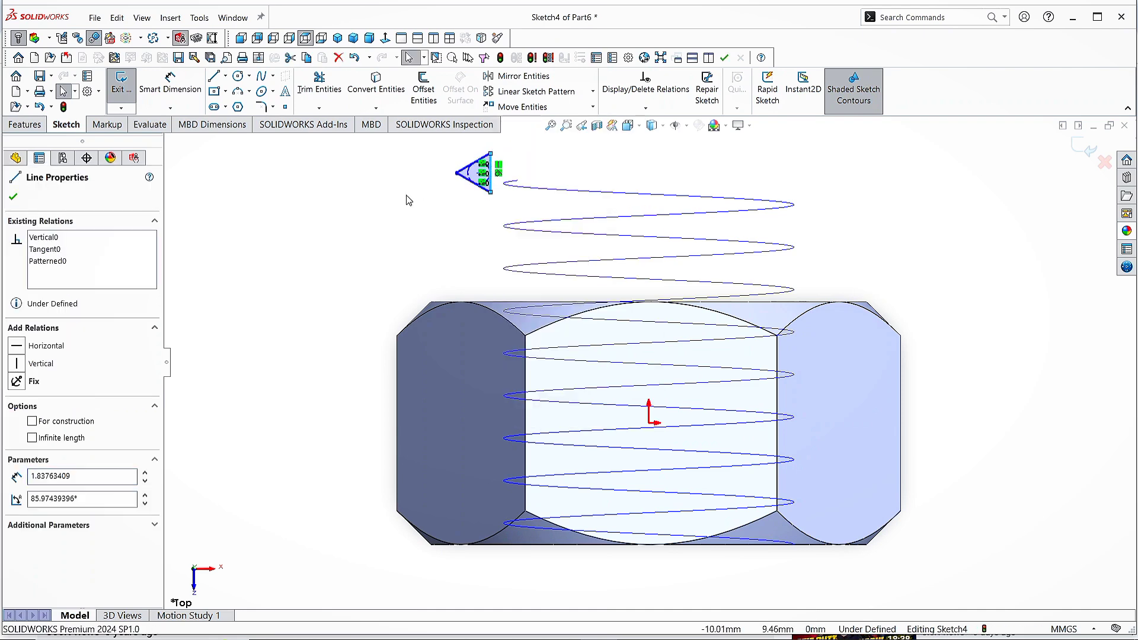
left_click(13, 197)
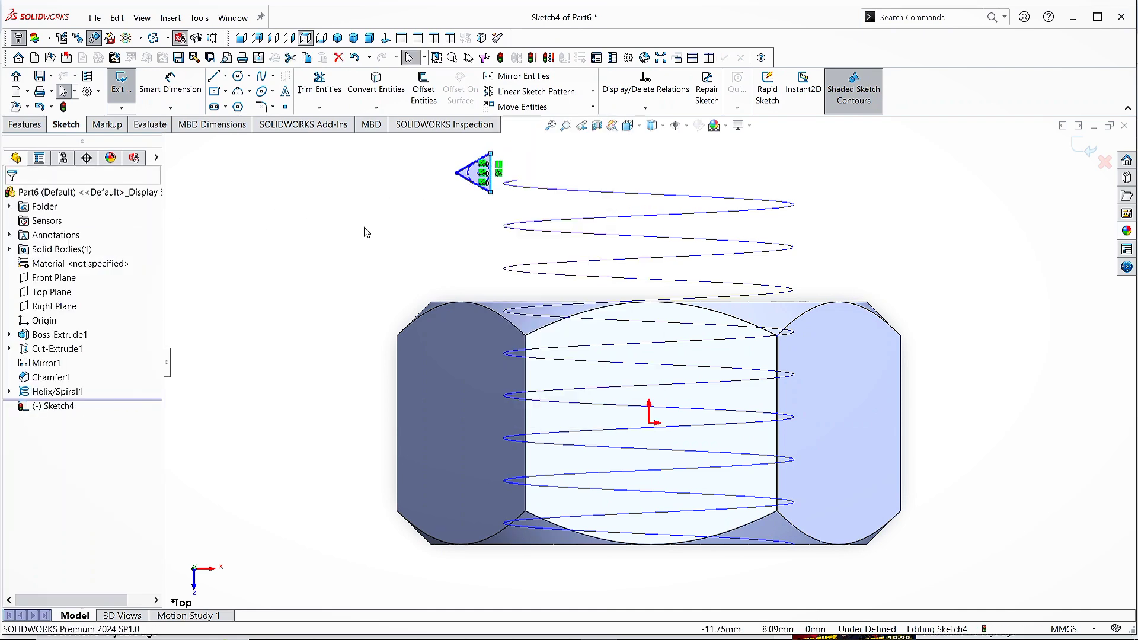
Step: Dimension the triangle's centre 10 mm from the origin along the nut's axis
scroll(594, 342, "down", 1)
scroll(594, 342, "up", 1)
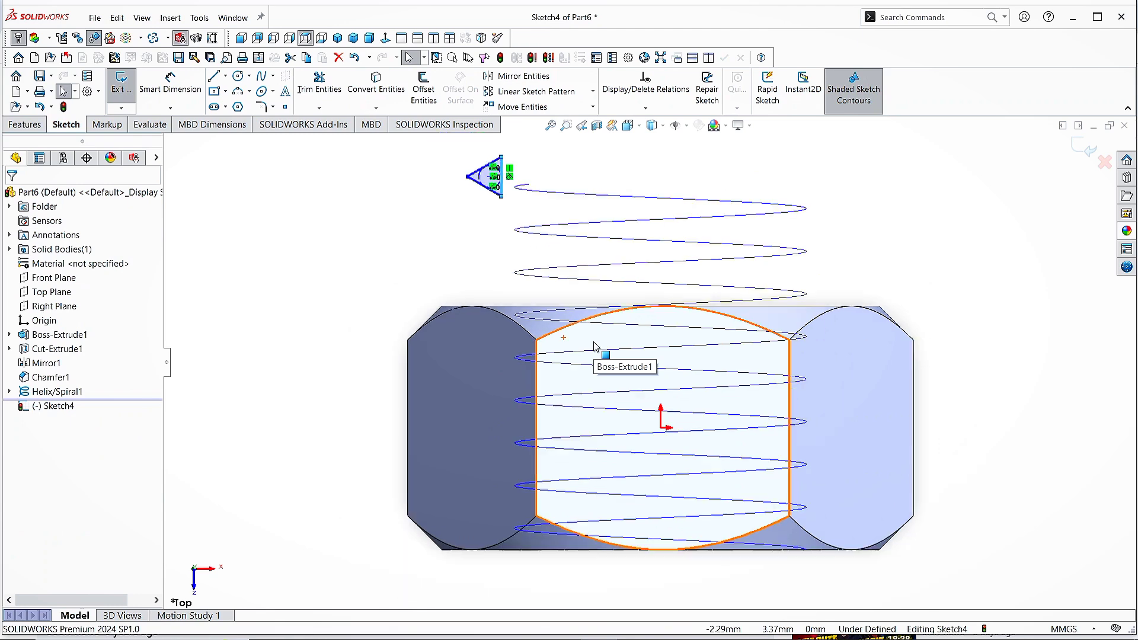
scroll(595, 346, "up", 1)
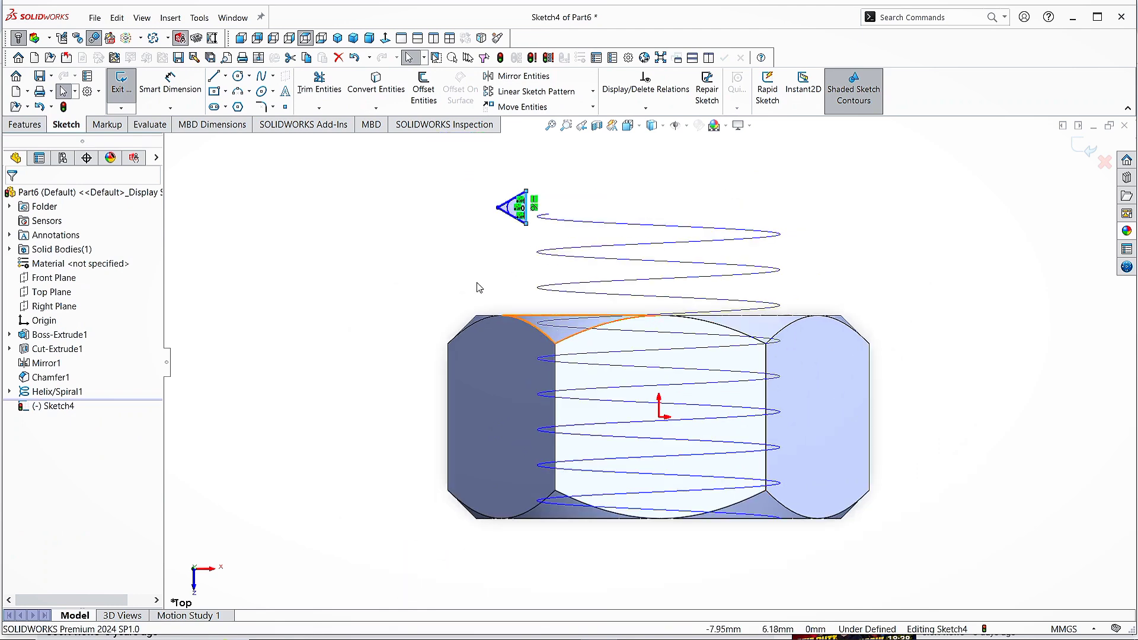
left_click(171, 91)
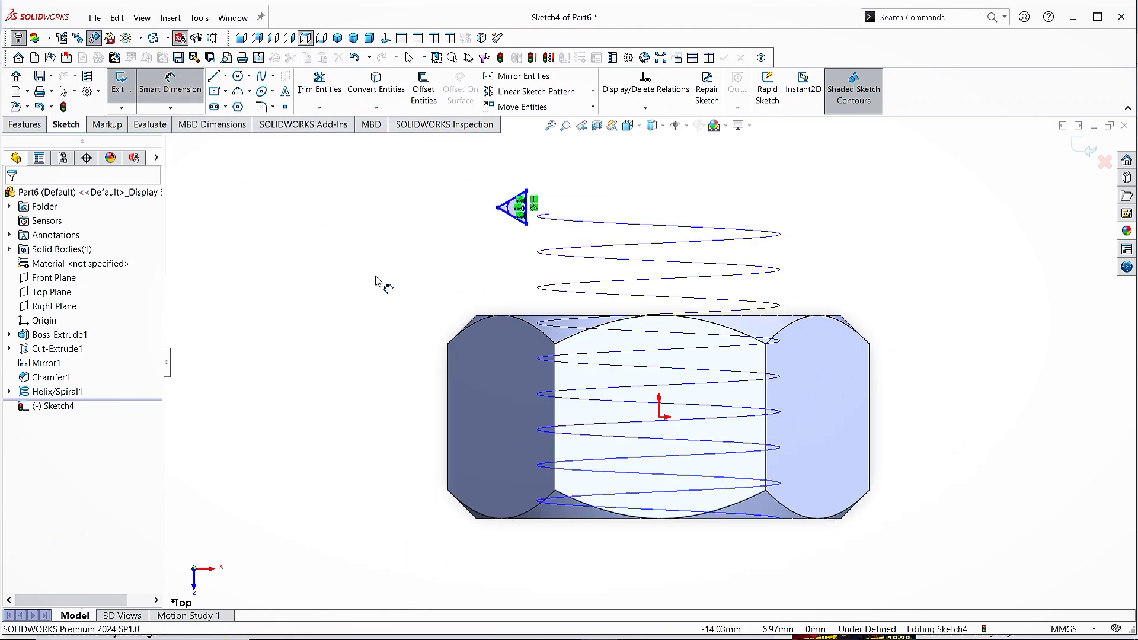
scroll(522, 208, "down", 1)
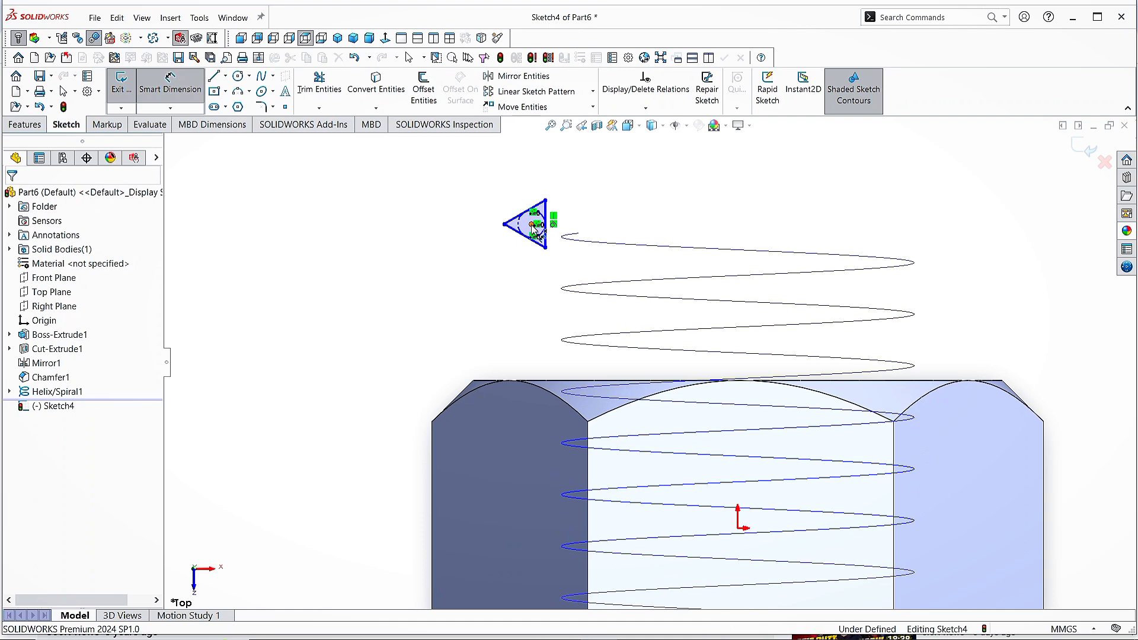
left_click(533, 228)
left_click(738, 528)
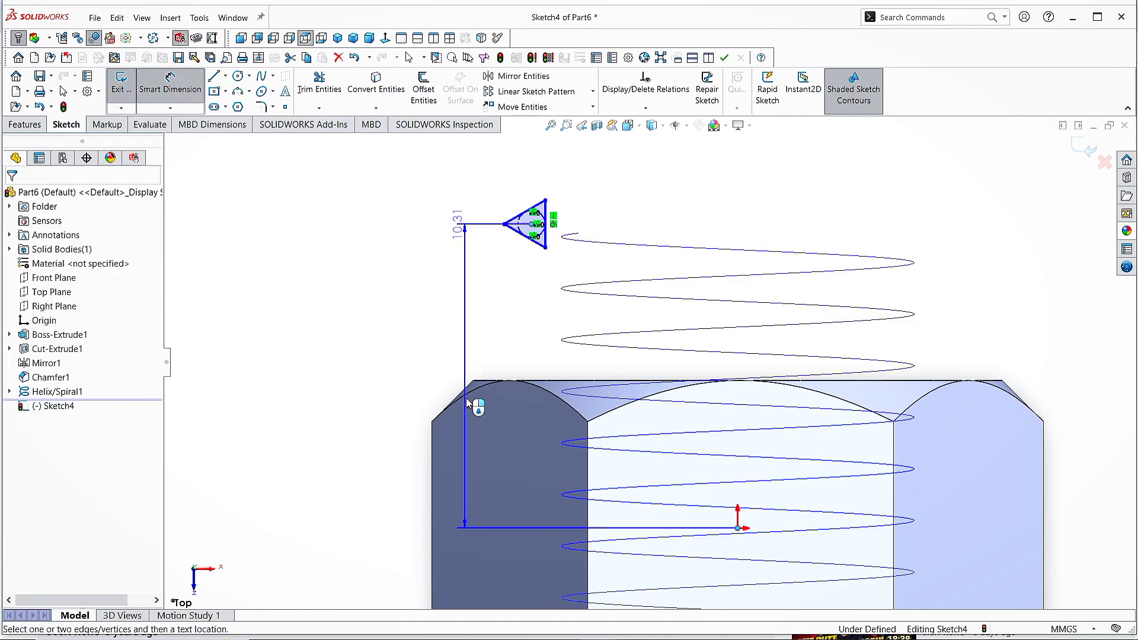
left_click(391, 362)
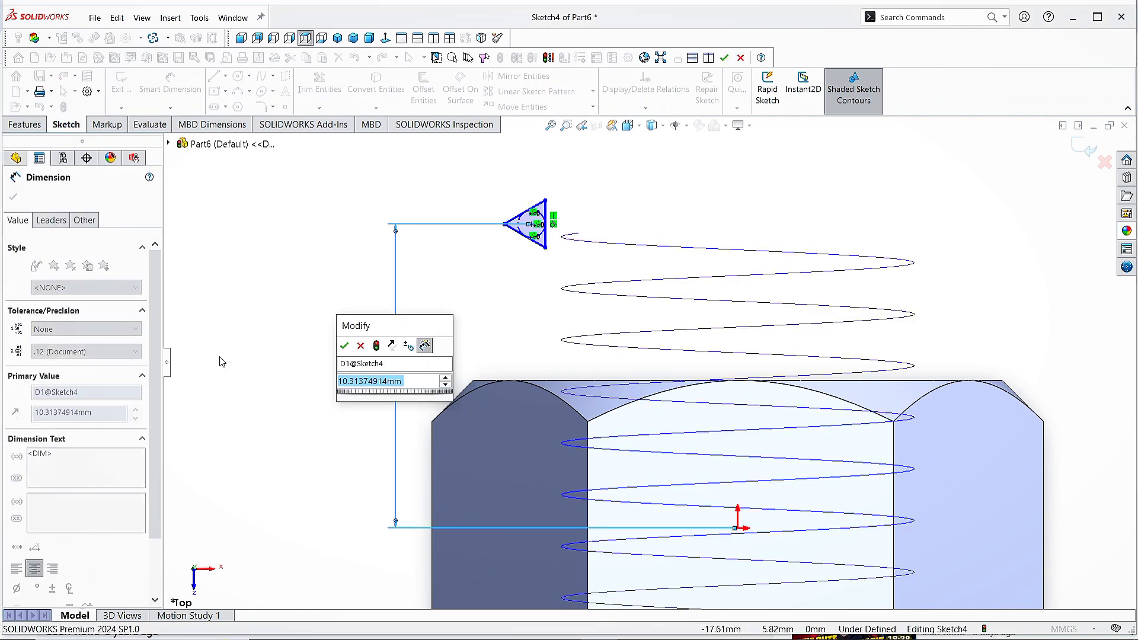
type("10")
left_click(344, 346)
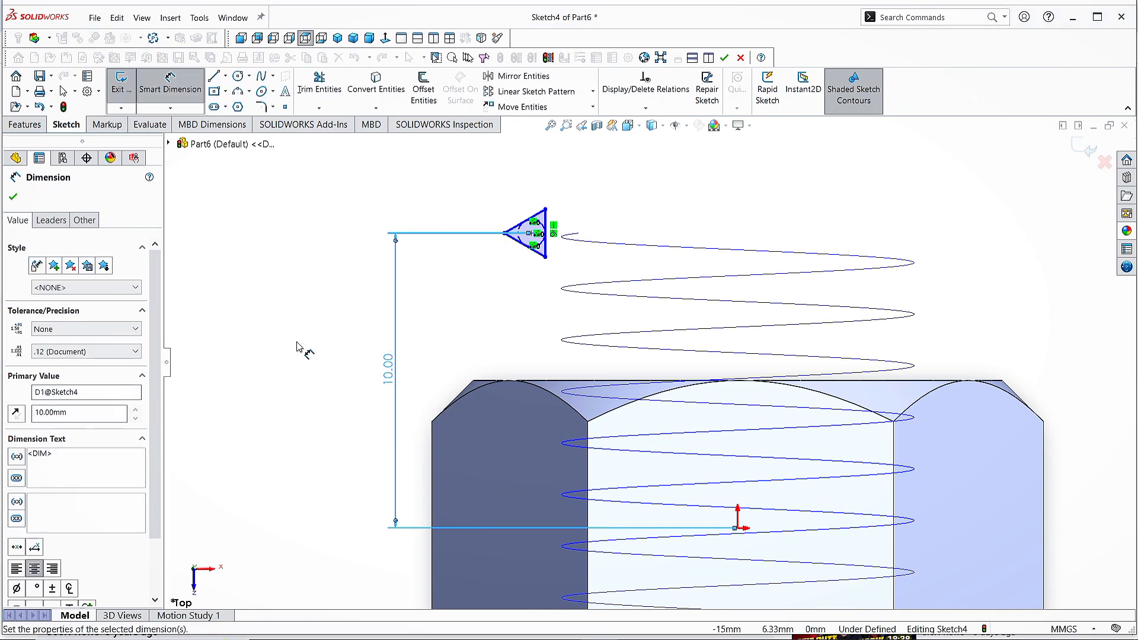
Step: Dimension the triangle's centre 5.41 mm horizontally from the origin
left_click(533, 234)
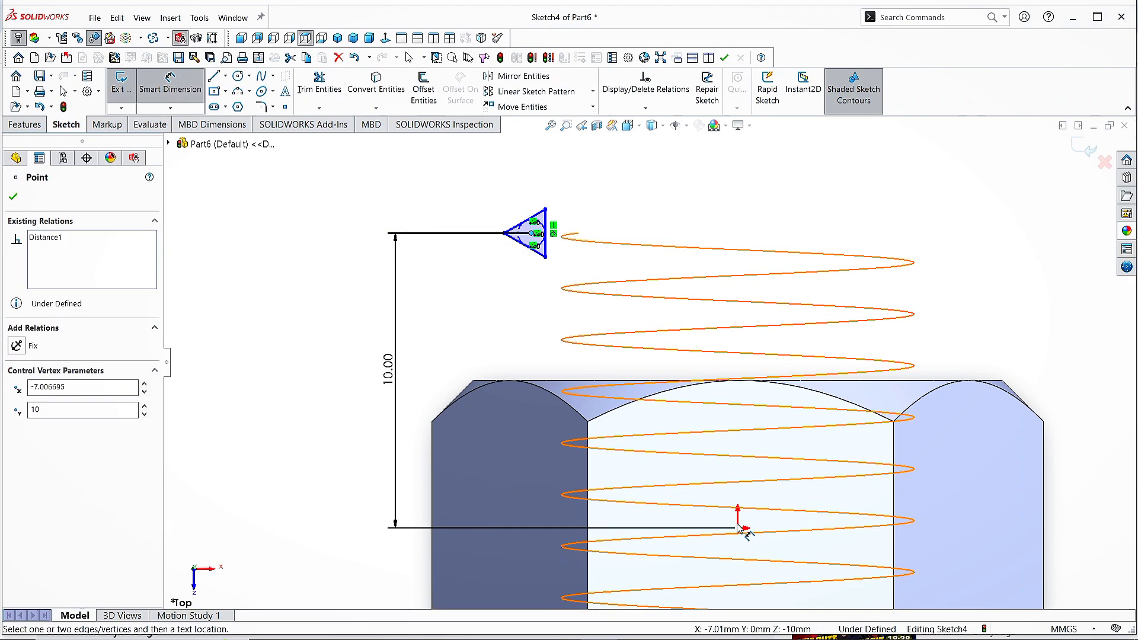
left_click(739, 528)
left_click(640, 173)
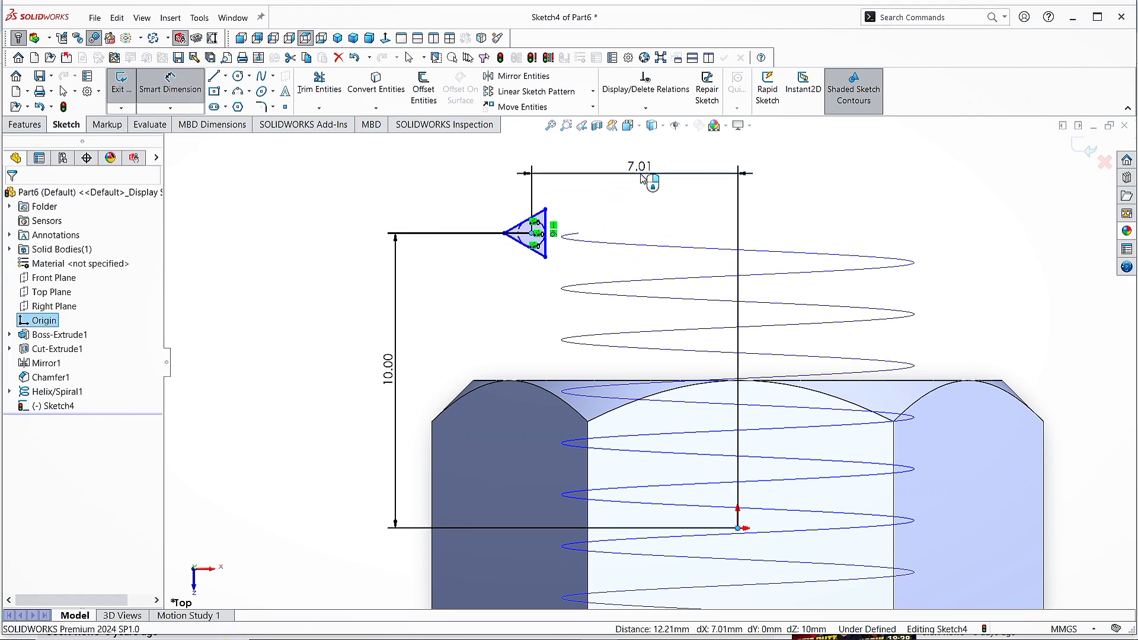
type("5.41")
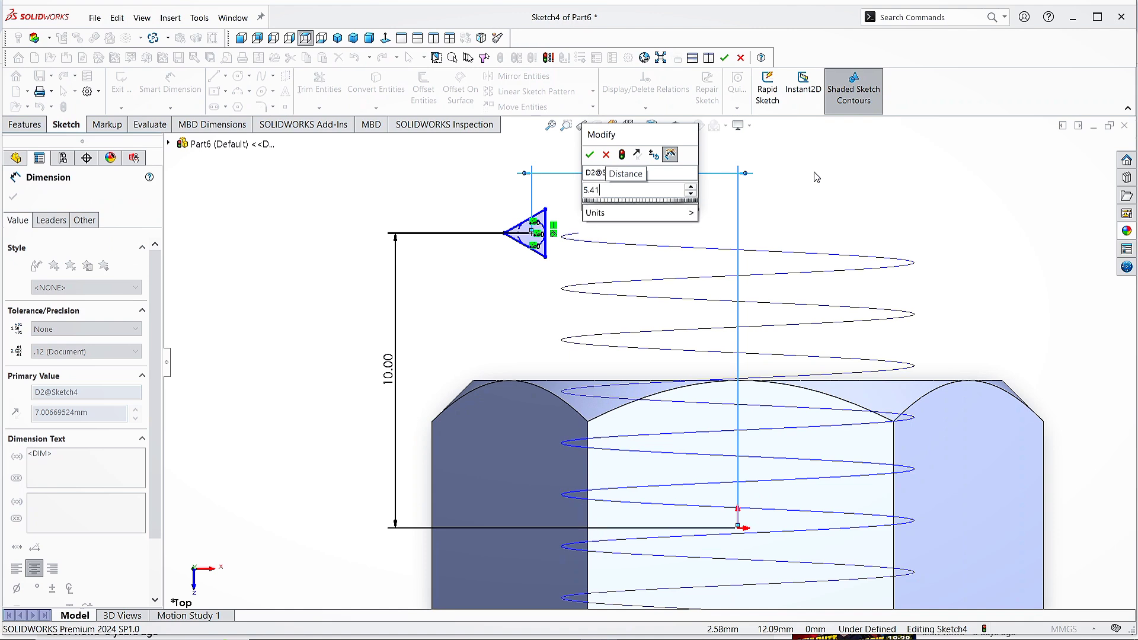
left_click(590, 156)
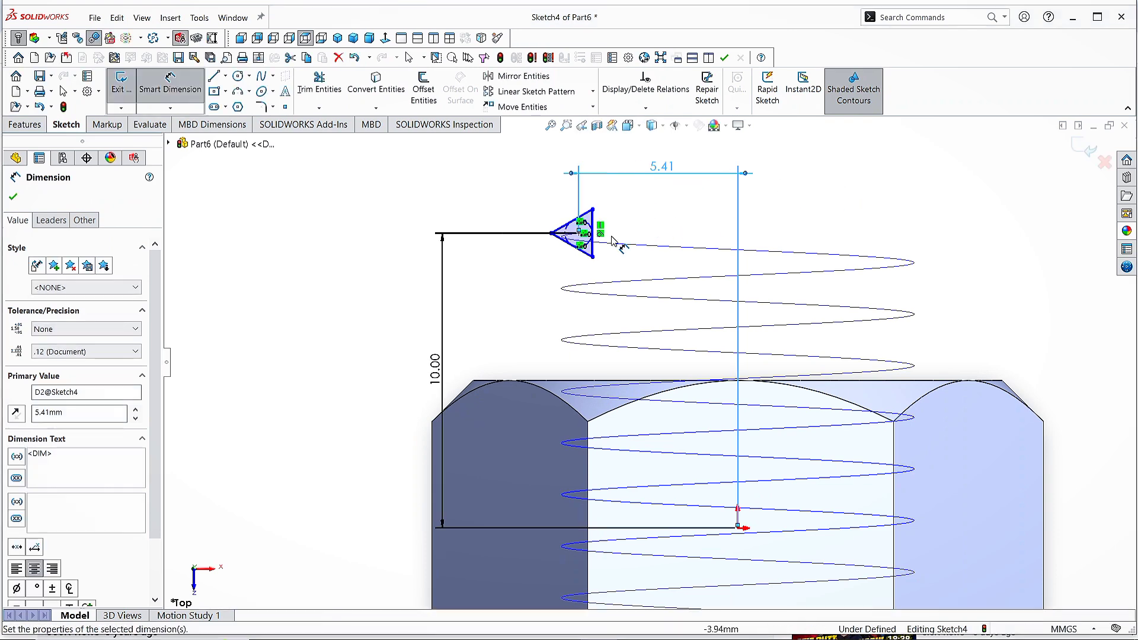
Step: Set the diameter of the triangle's inscribed construction circle to 1 mm and exit the sketch
left_click(569, 244)
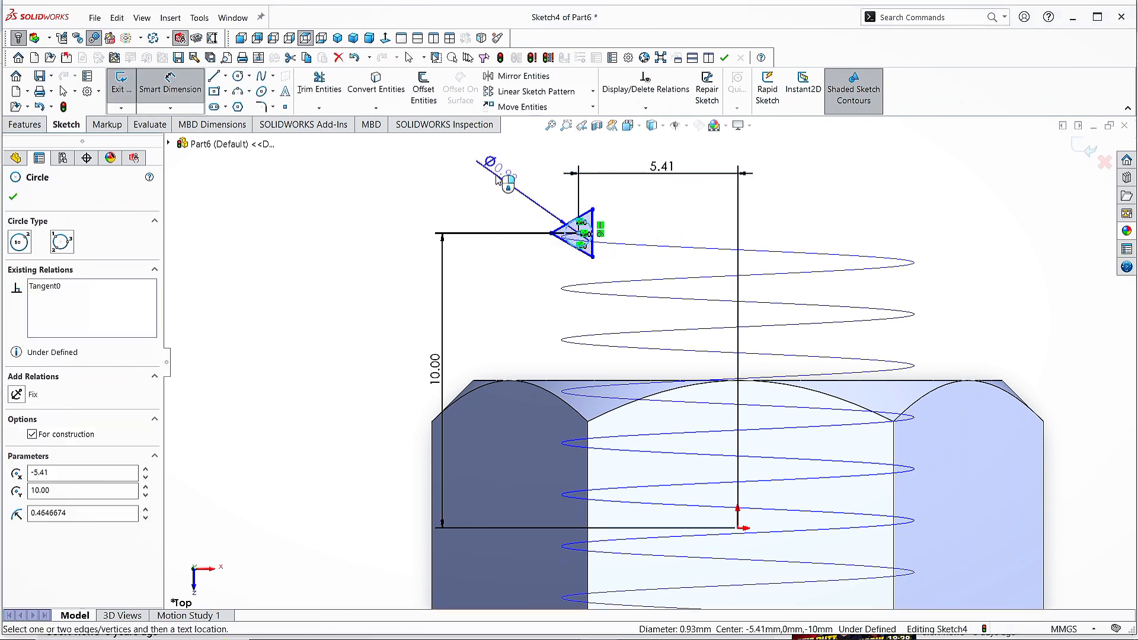
left_click(499, 182)
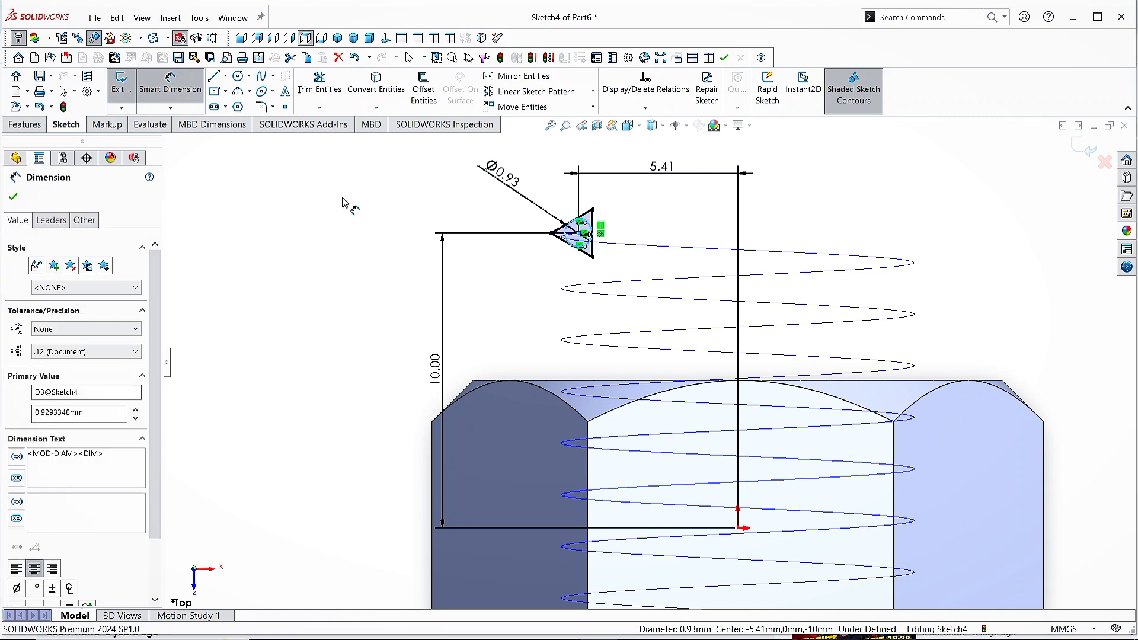
type("1")
key("Return")
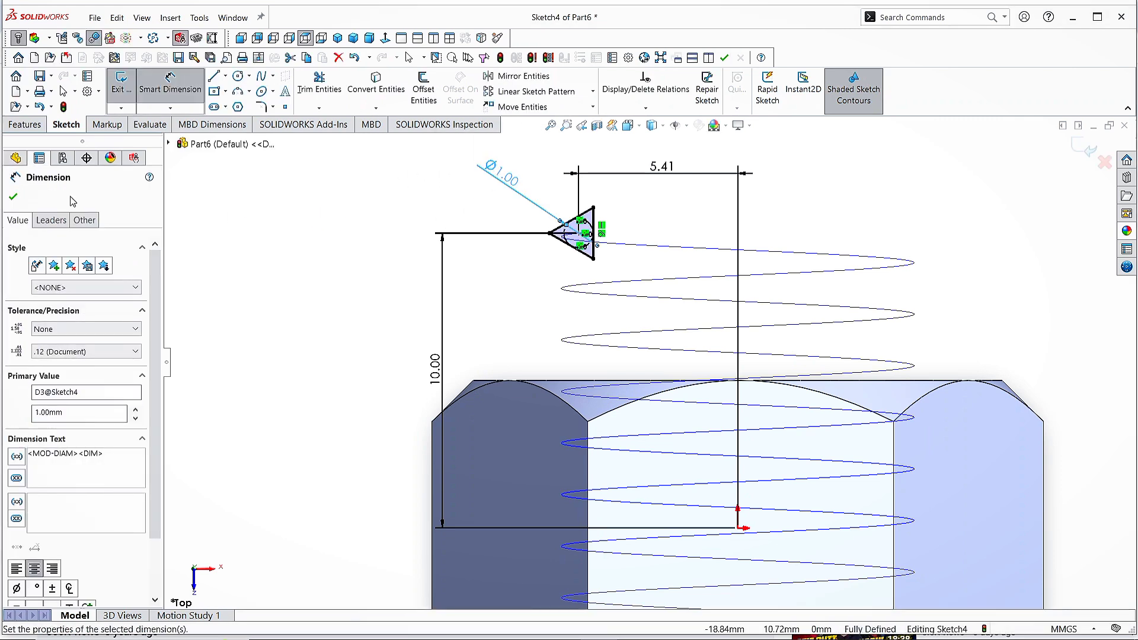
left_click(13, 197)
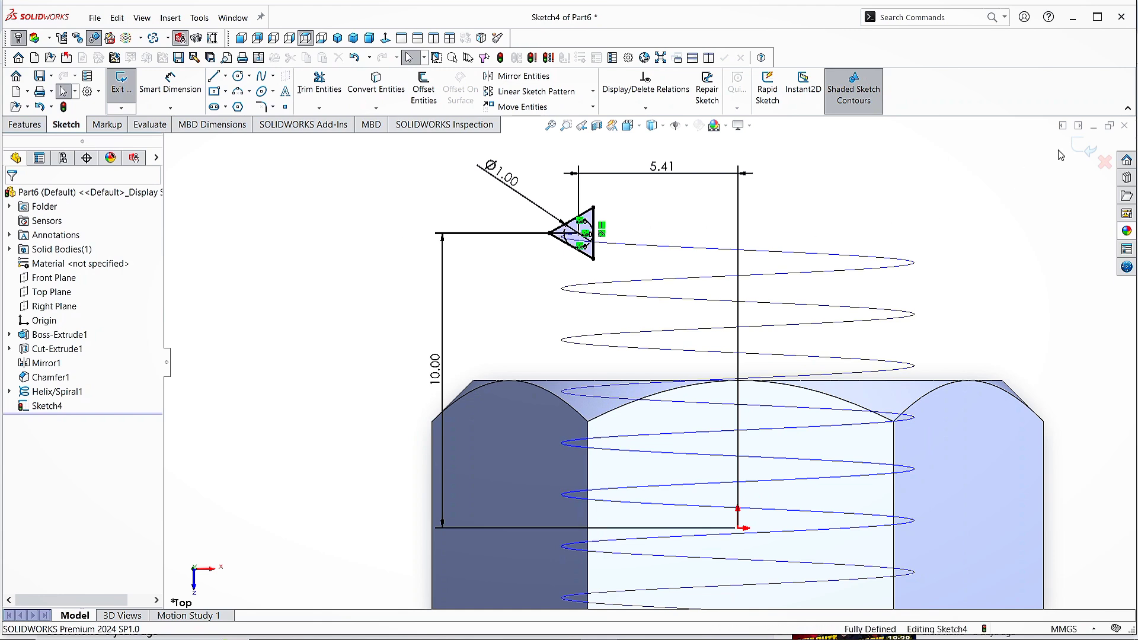
left_click(1089, 148)
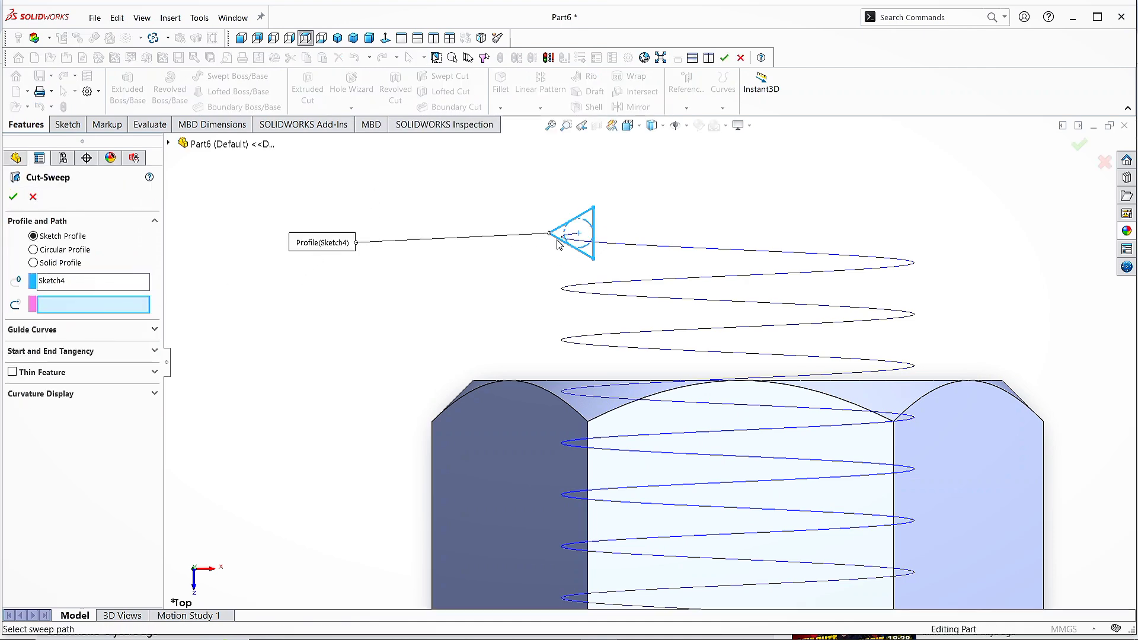
Step: Create a swept cut with the triangle sketch as profile and the helix as path to form the internal thread
left_click(717, 252)
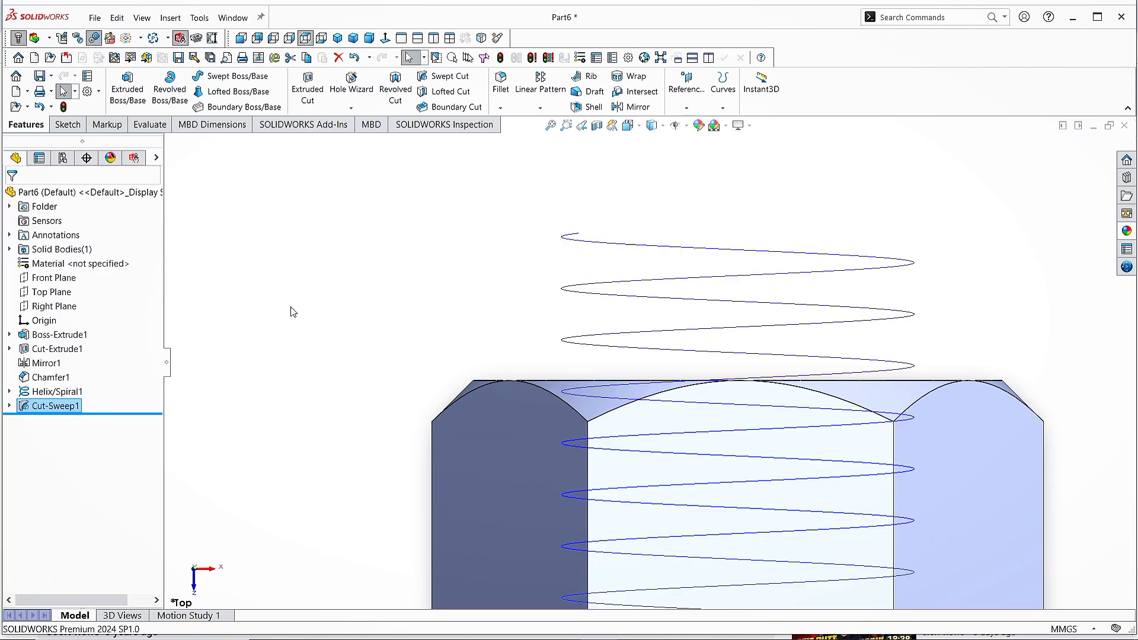
scroll(432, 298, "up", 3)
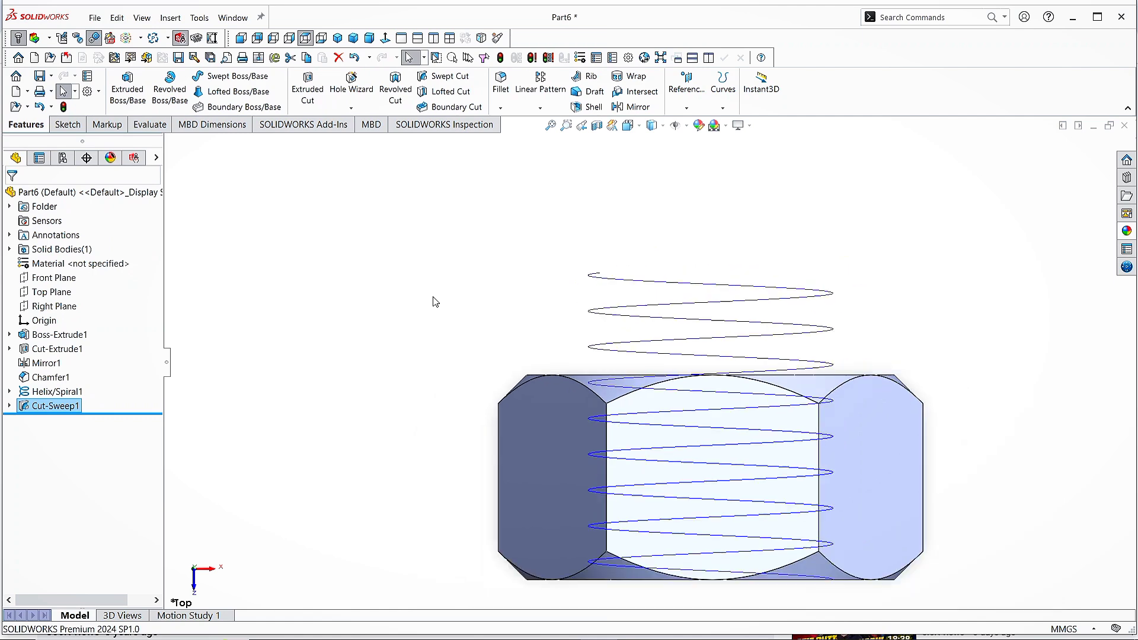
left_click(370, 39)
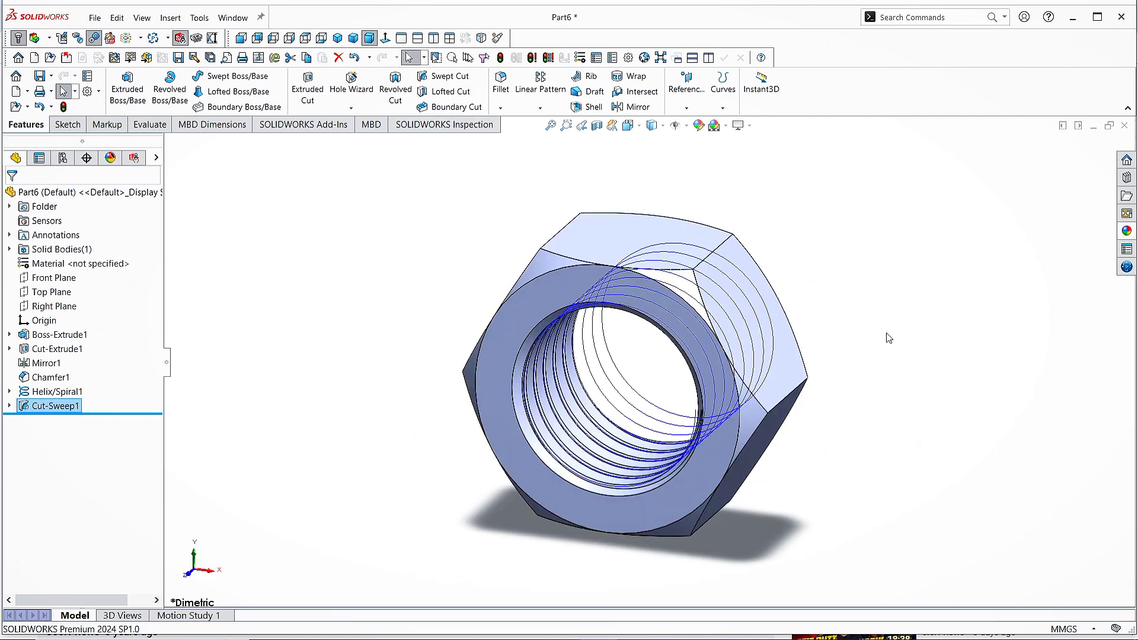
Step: Hide the helix curve from the model display and show the threaded nut in the Dimetric view
left_click(618, 391)
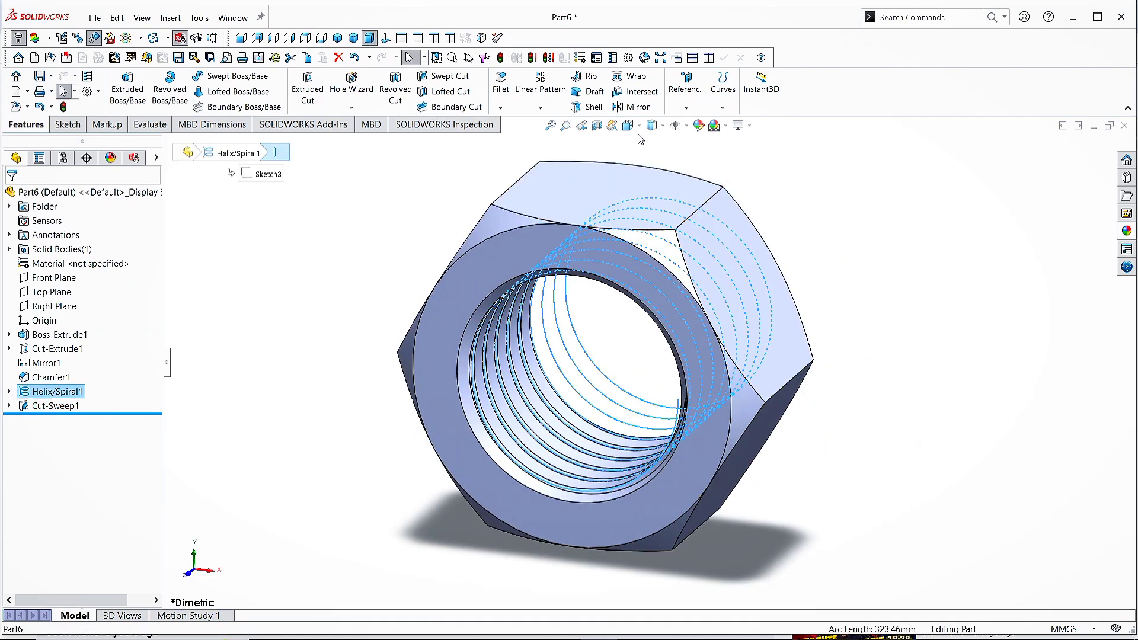
left_click(921, 270)
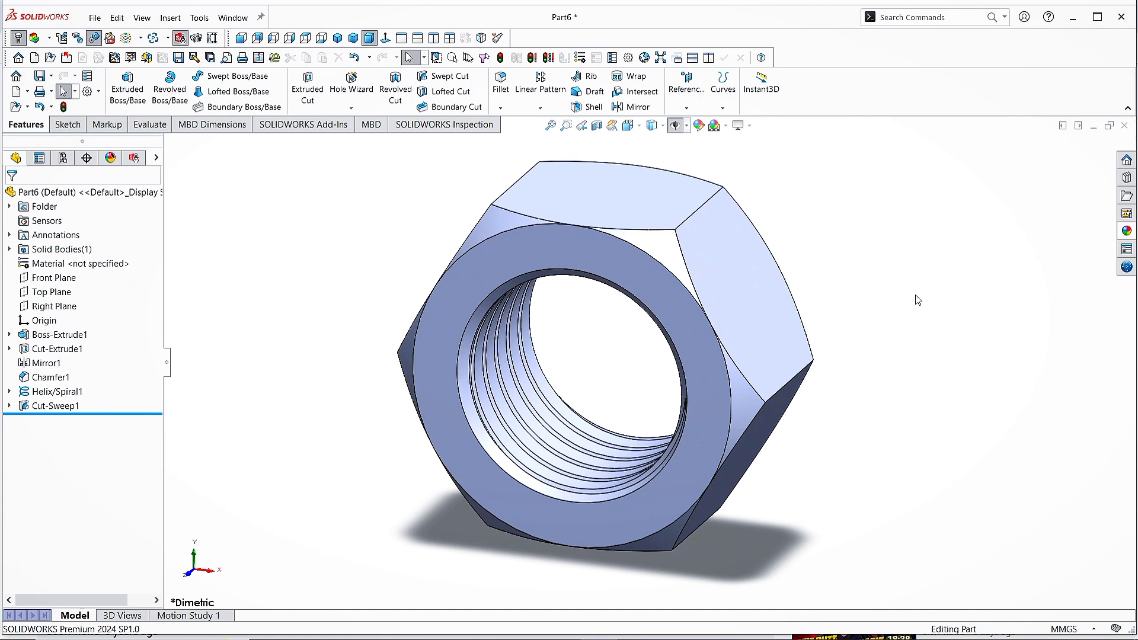
middle_click_drag(911, 383, 888, 374)
left_click(369, 38)
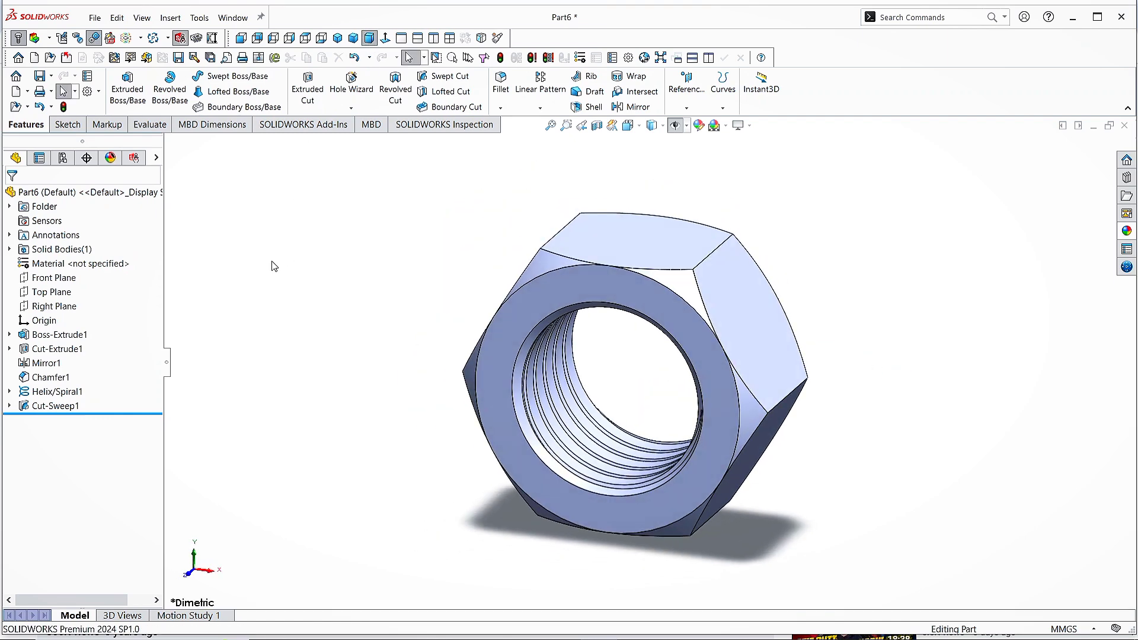